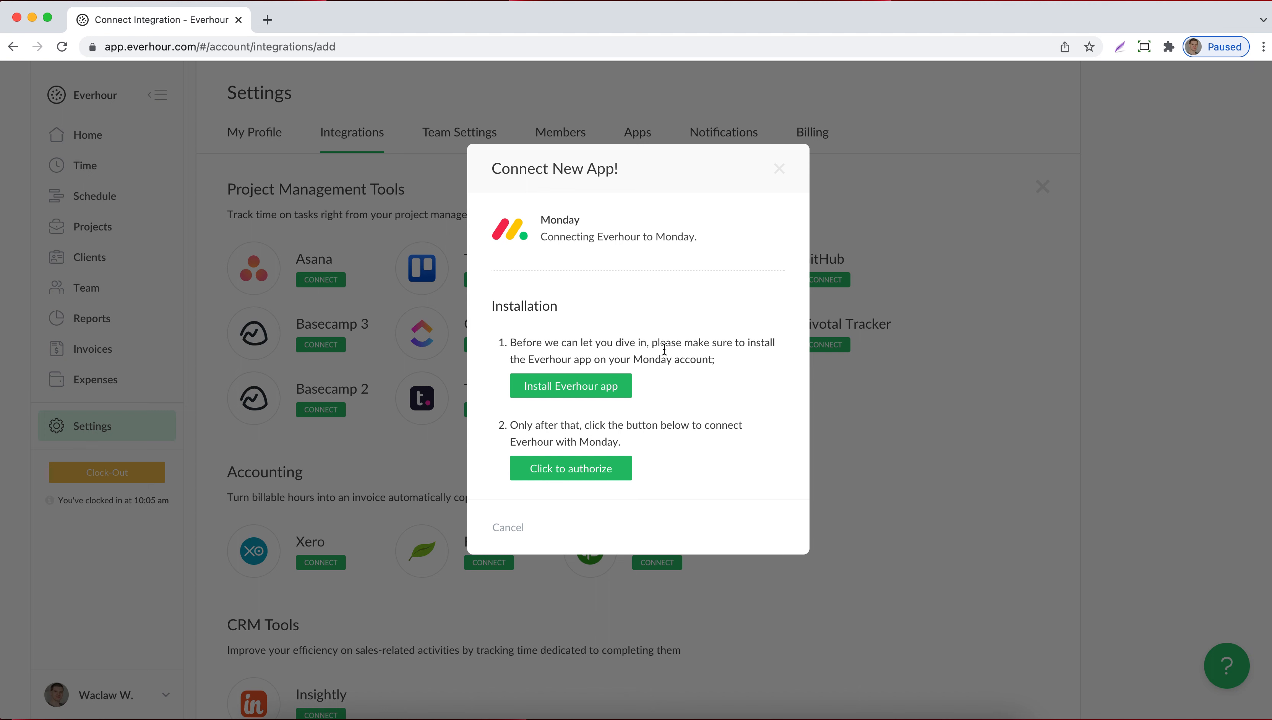
Install the Everhour app on the monday.com account and authorize Everhour to connect with Monday.
left_click(572, 385)
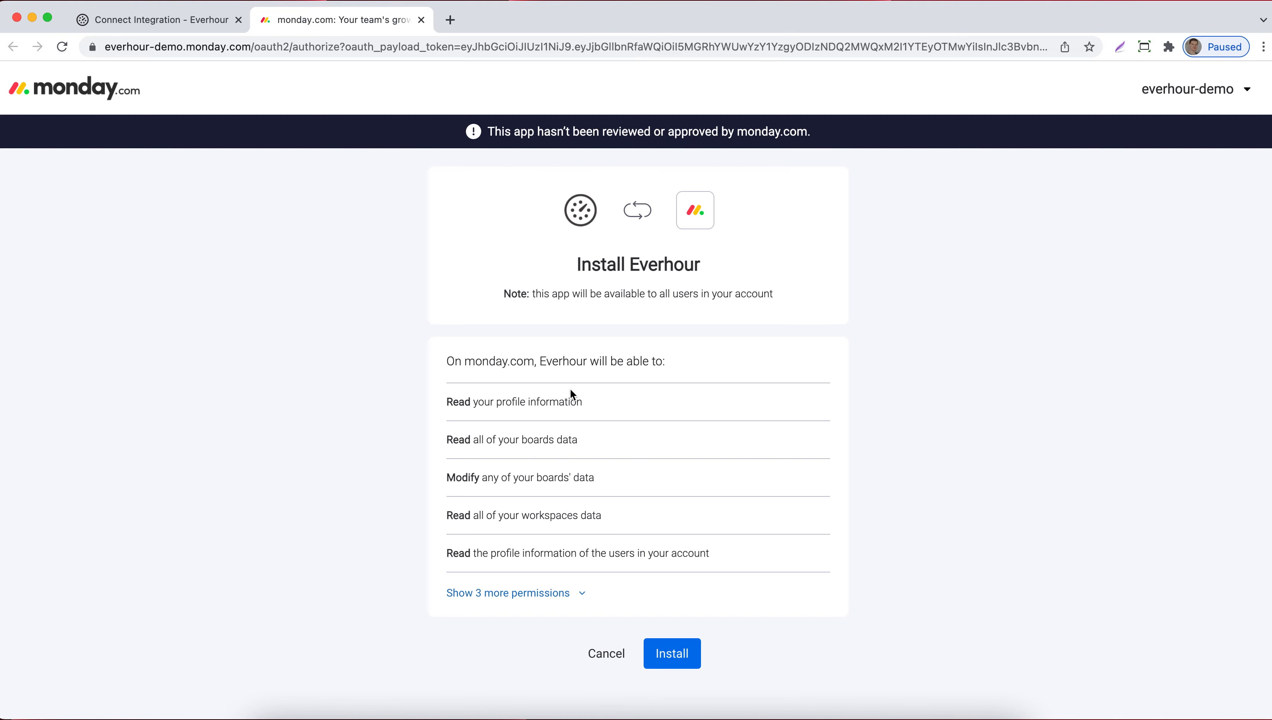
left_click(676, 656)
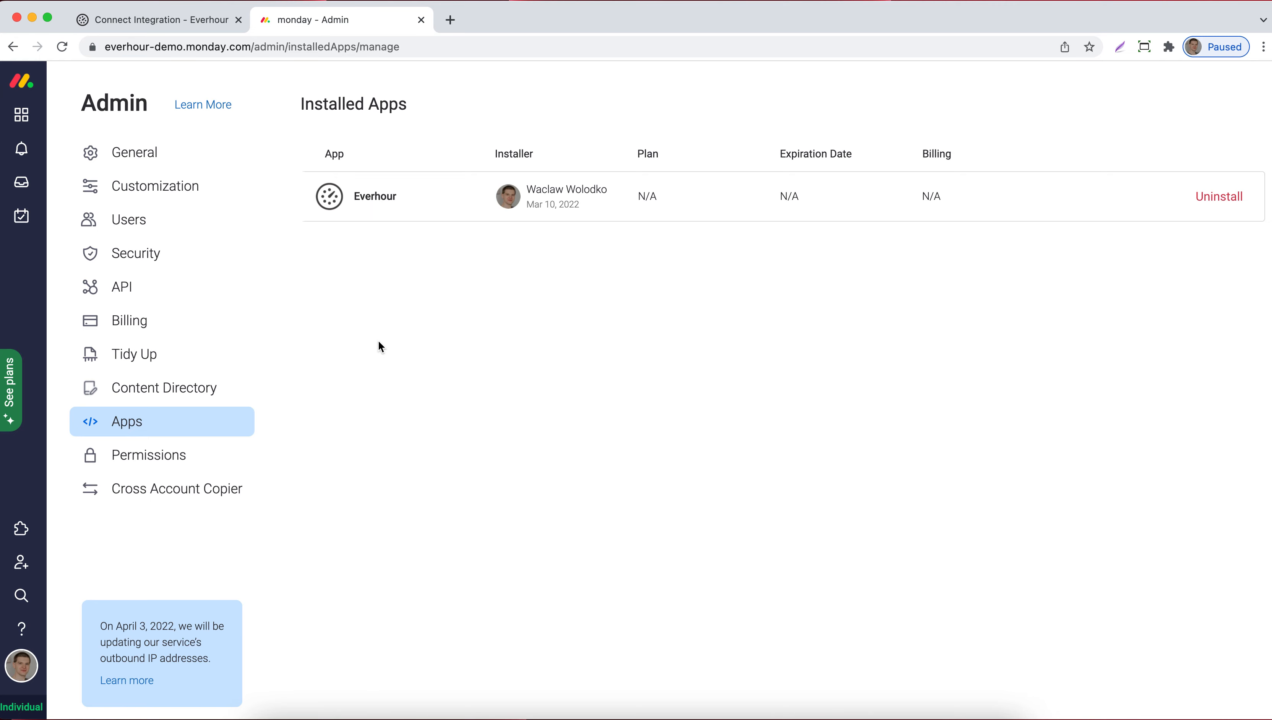
left_click(151, 20)
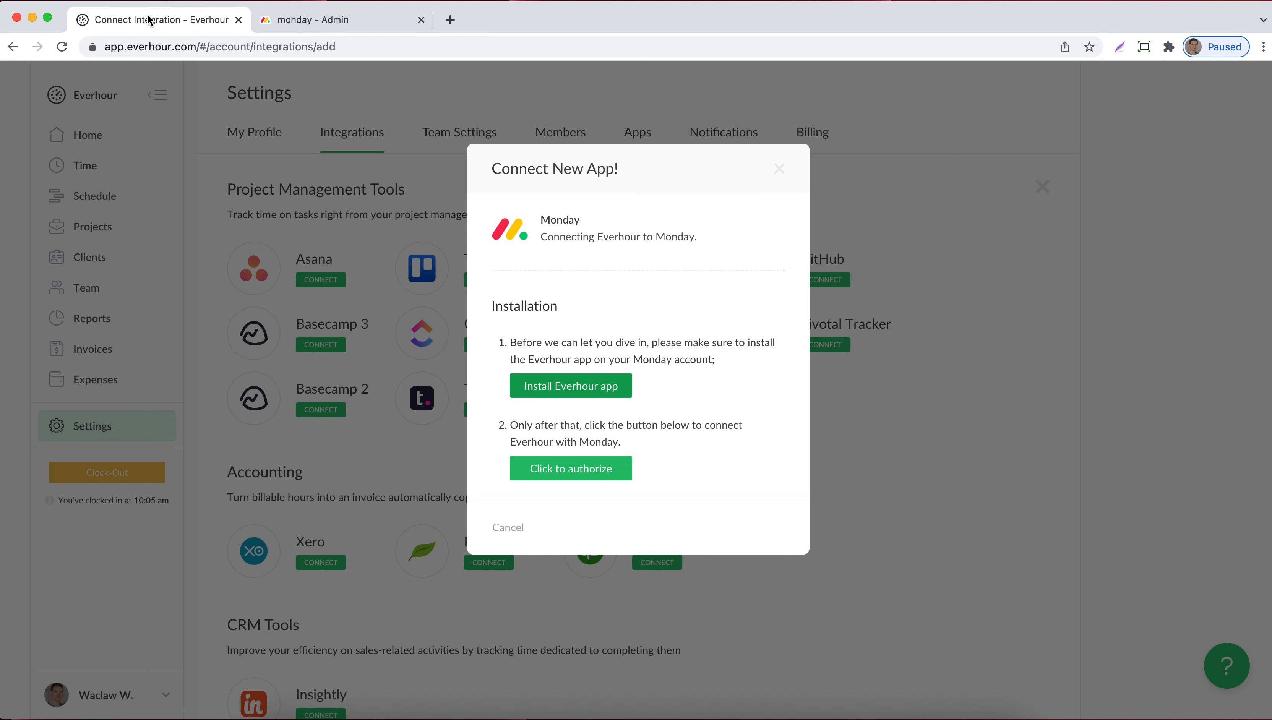
left_click(572, 477)
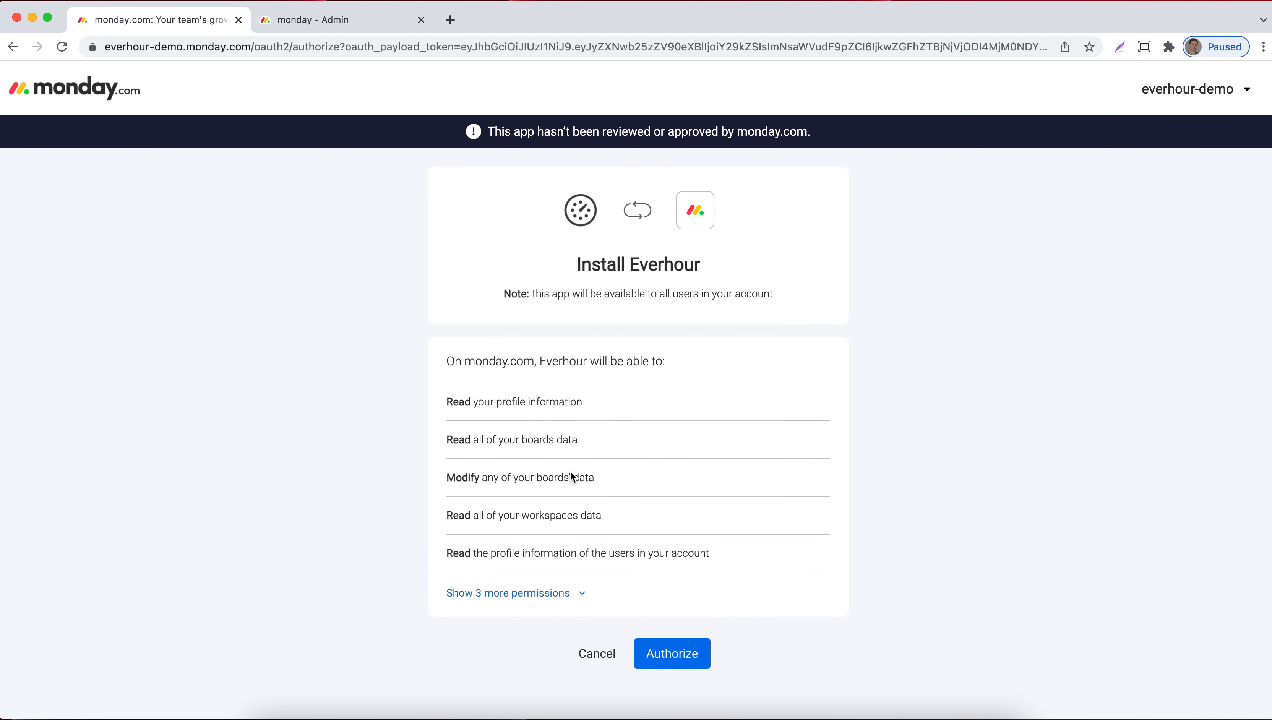
left_click(686, 655)
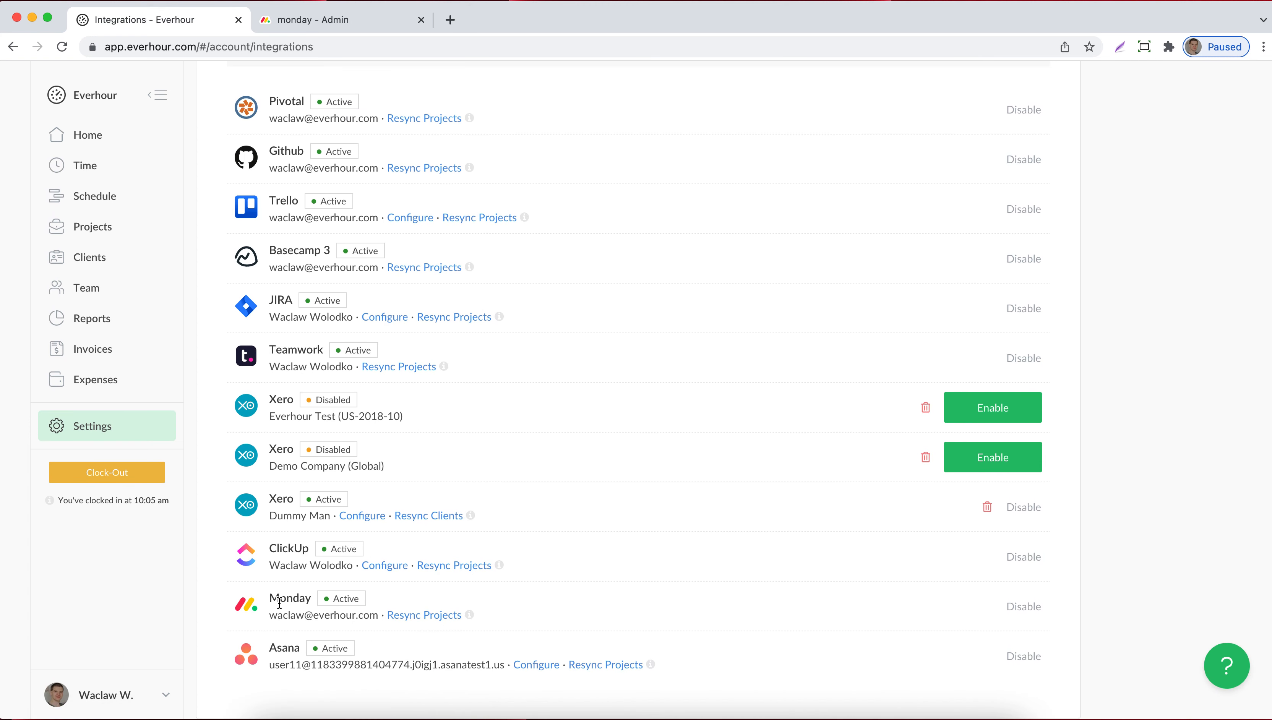
mouse_move(276, 602)
scroll(583, 537, "up", 5)
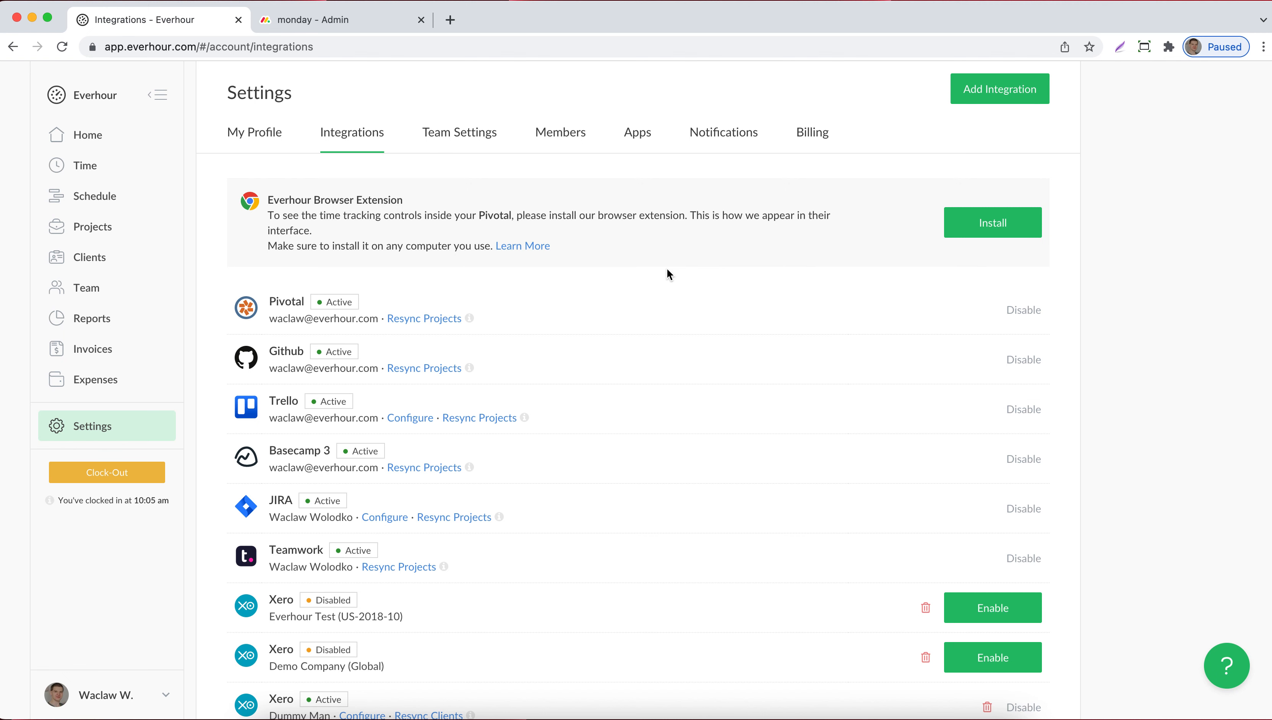
Switch to monday.com and open the Bugs Queue board.
left_click(361, 24)
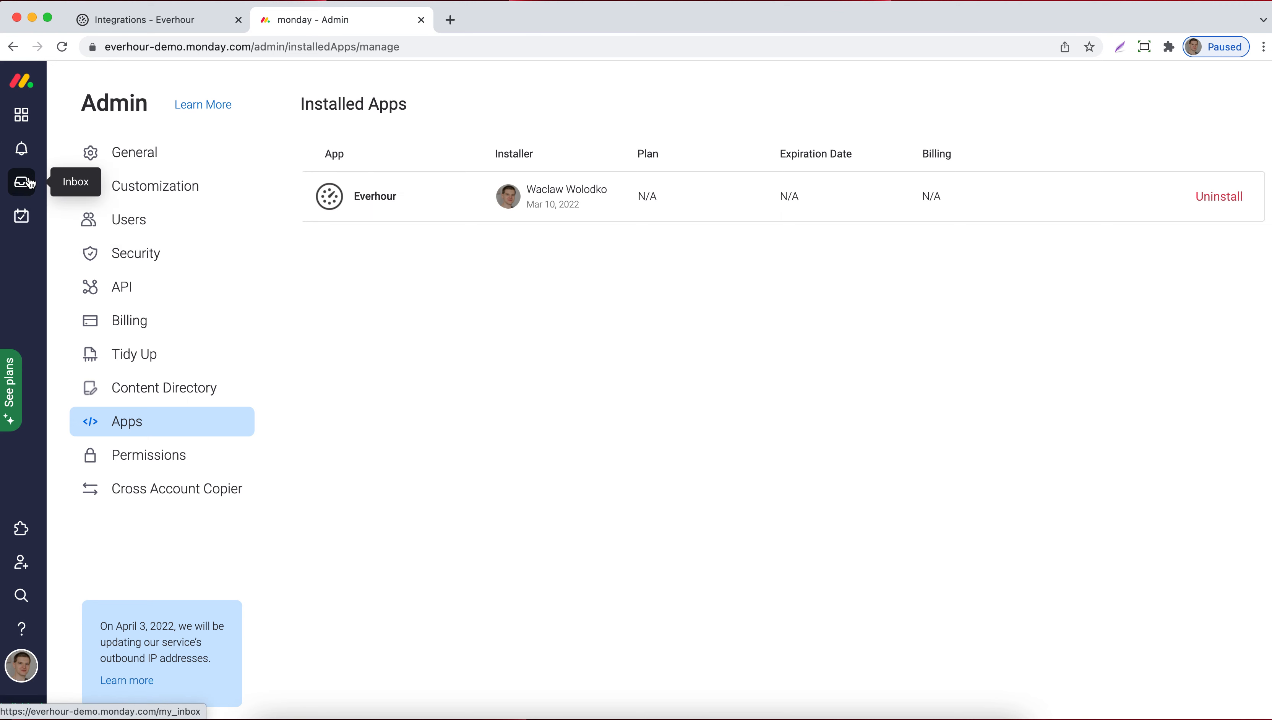
left_click(27, 126)
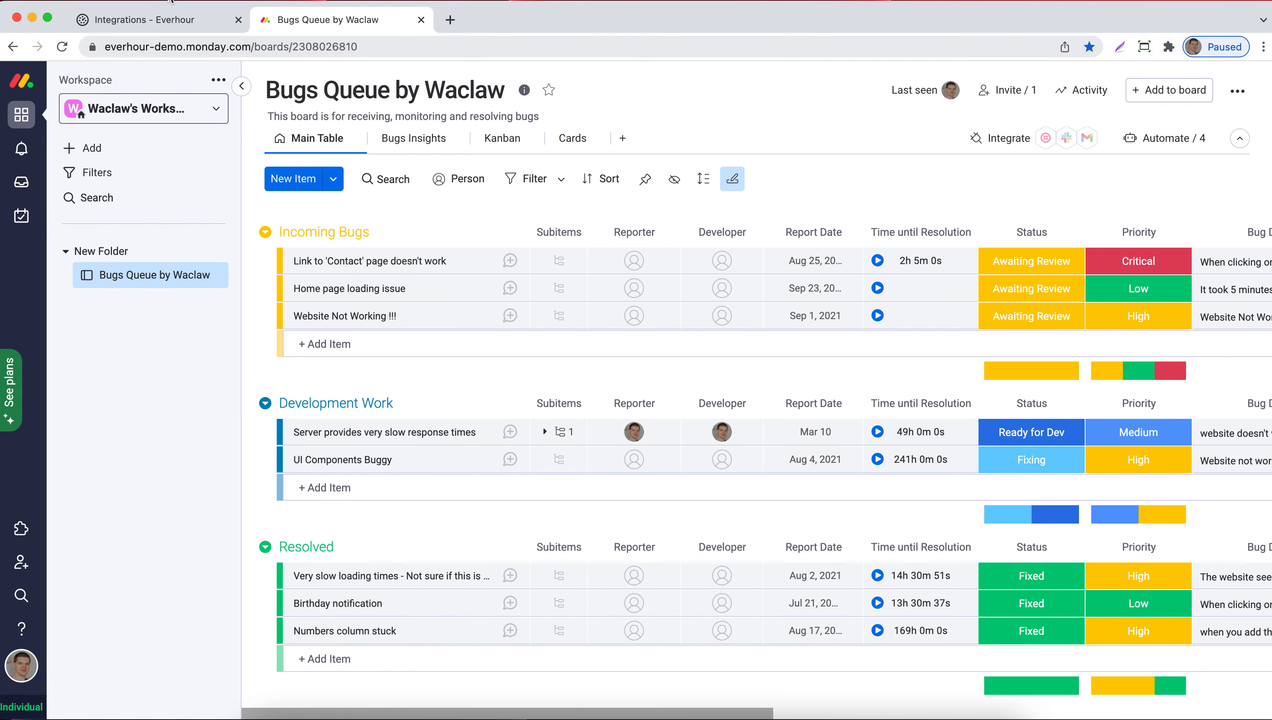
Return to Everhour's integration settings and add the Everhour browser extension to Chrome from the web store.
left_click(166, 22)
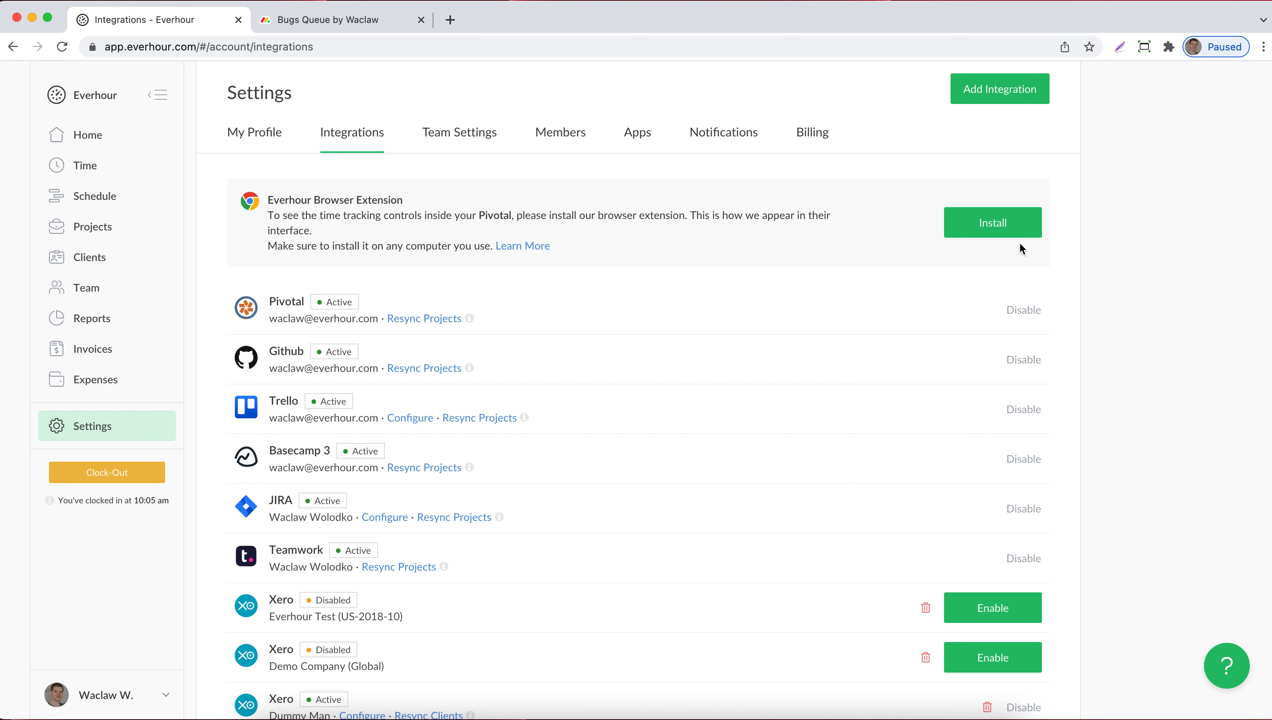
left_click(1016, 231)
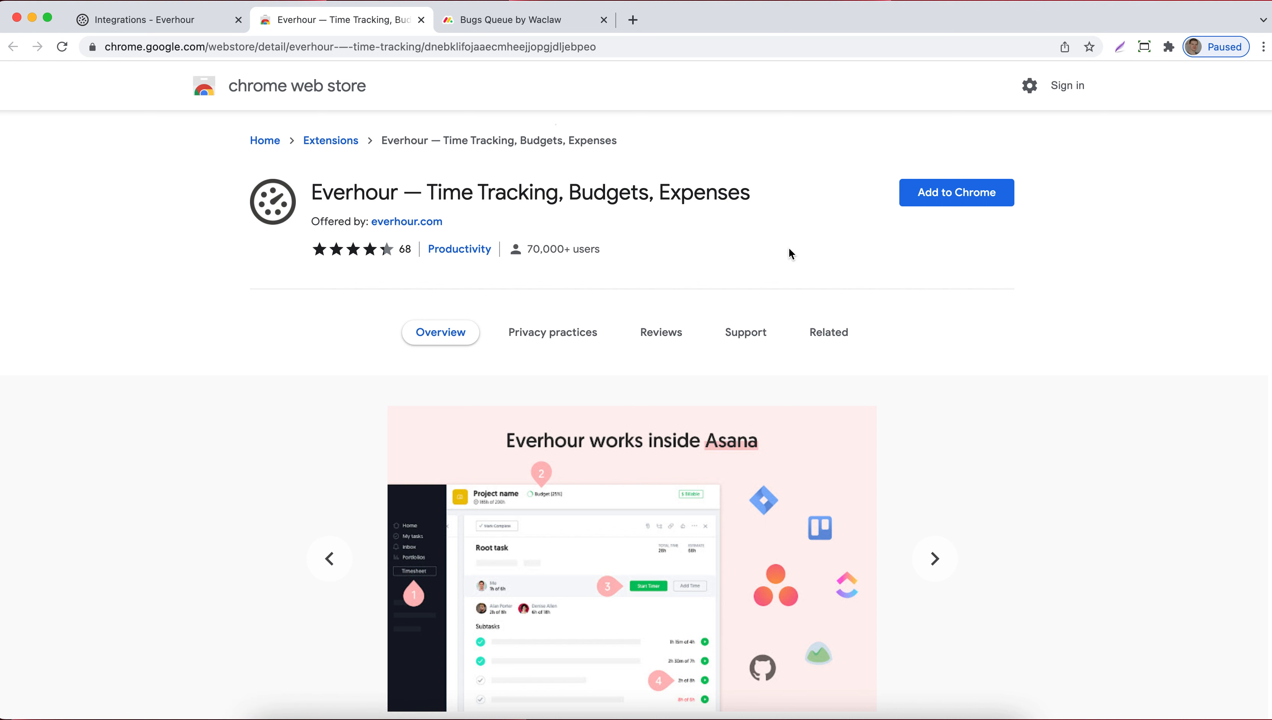
left_click(974, 194)
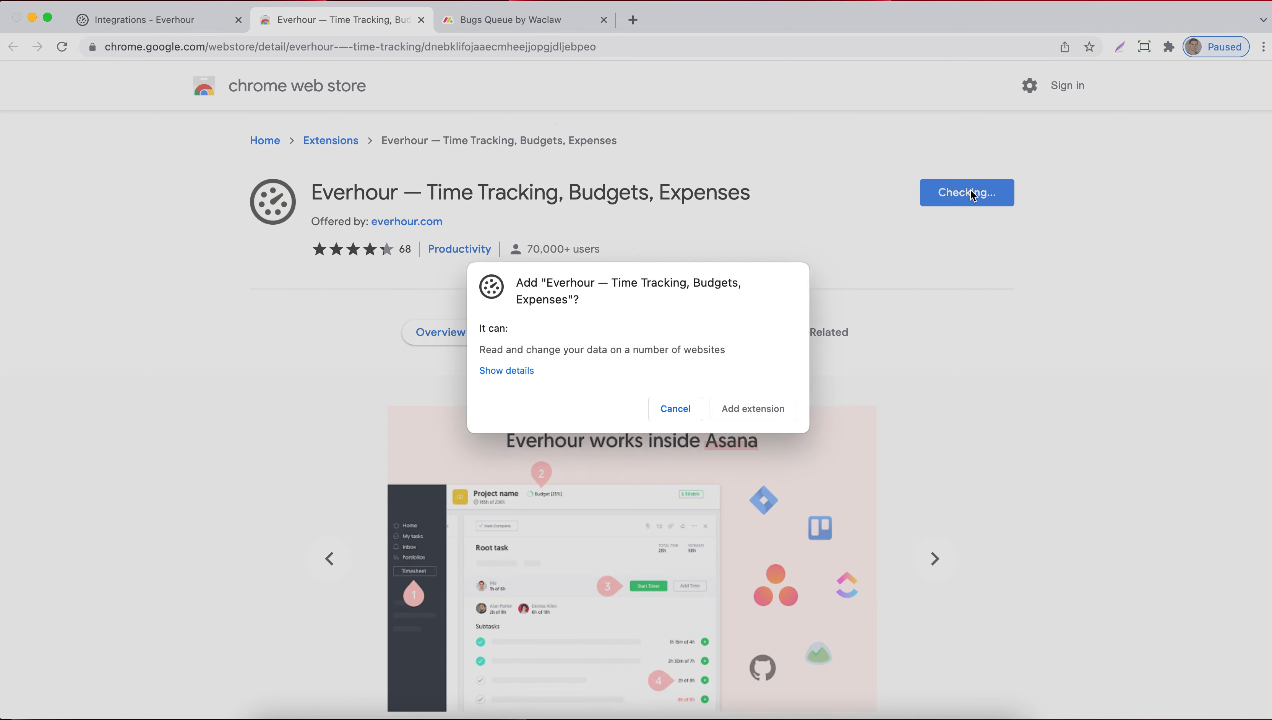
left_click(758, 424)
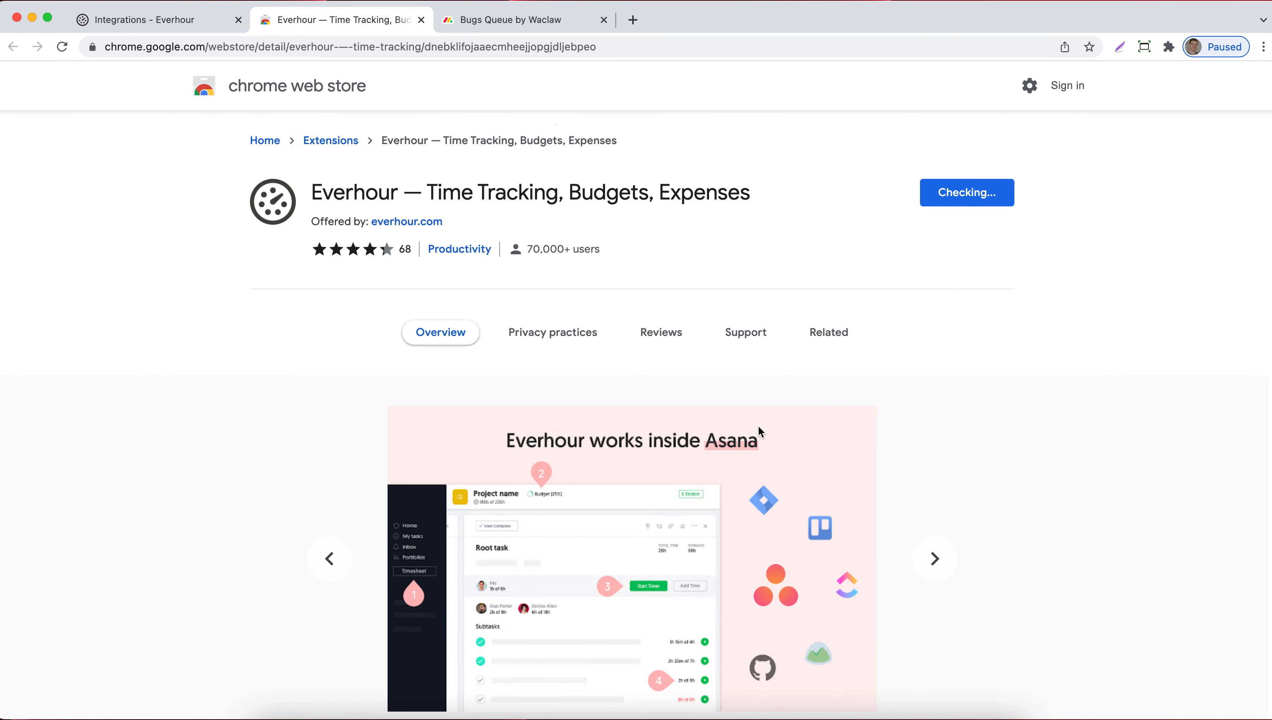
Pin the Everhour extension and grant it access to the Atlassian, Teamwork and monday.com domains.
left_click(1169, 47)
left_click(1134, 186)
left_click(1144, 47)
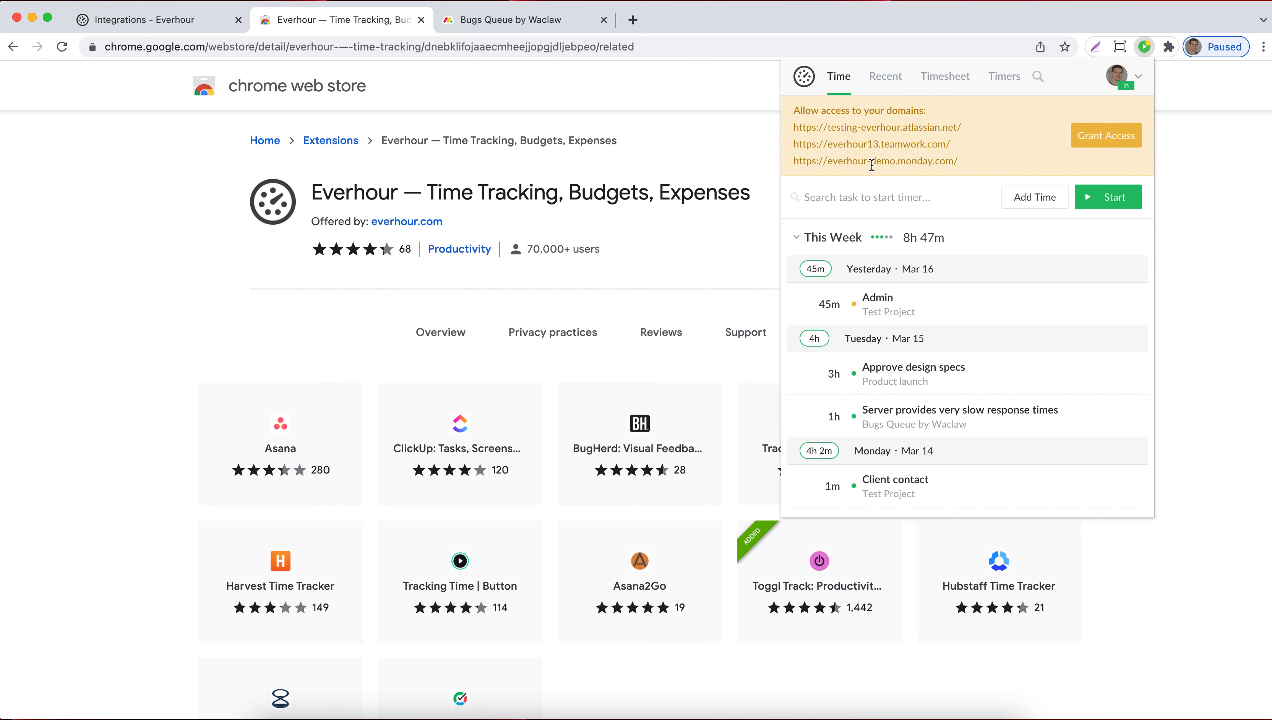
left_click(1114, 136)
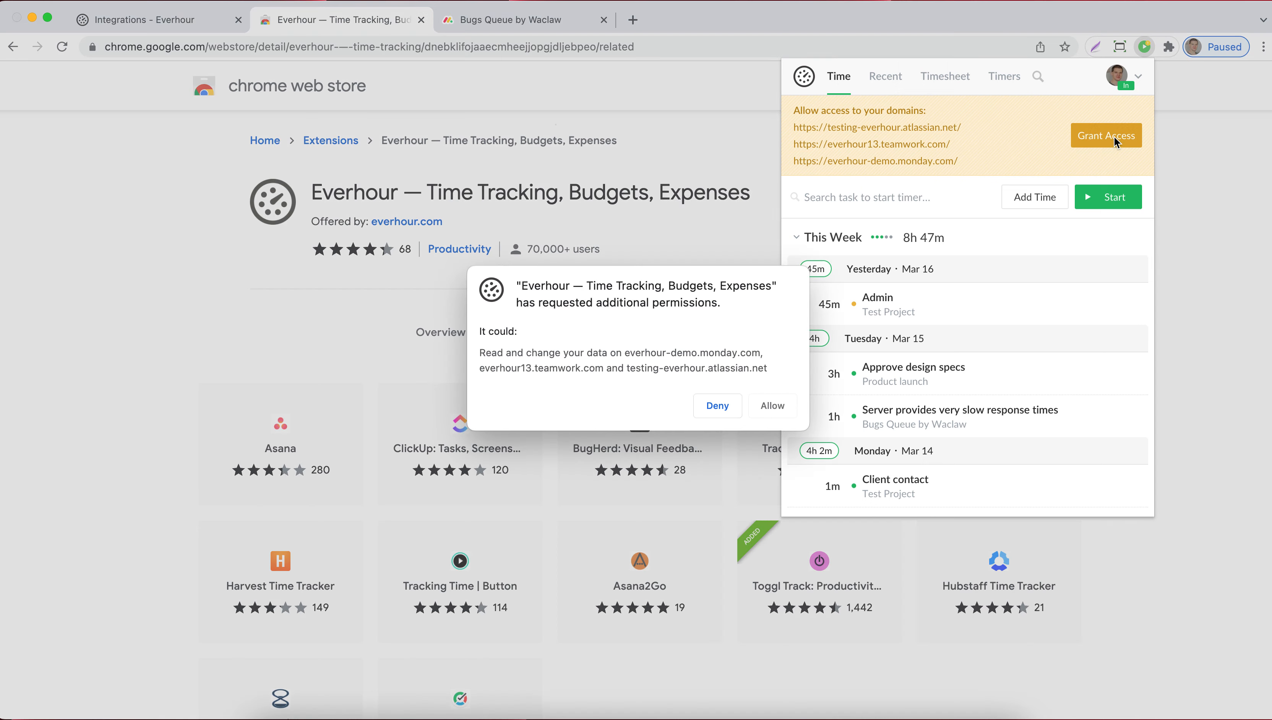
left_click(771, 418)
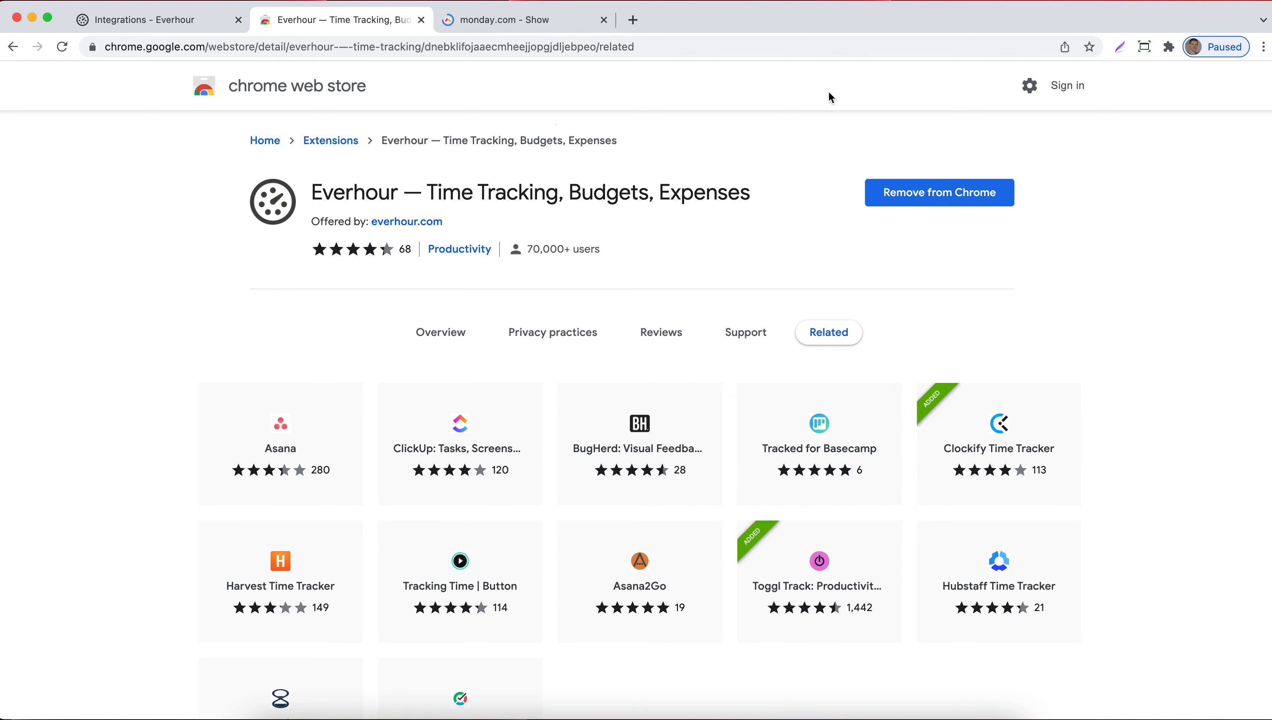
left_click(422, 21)
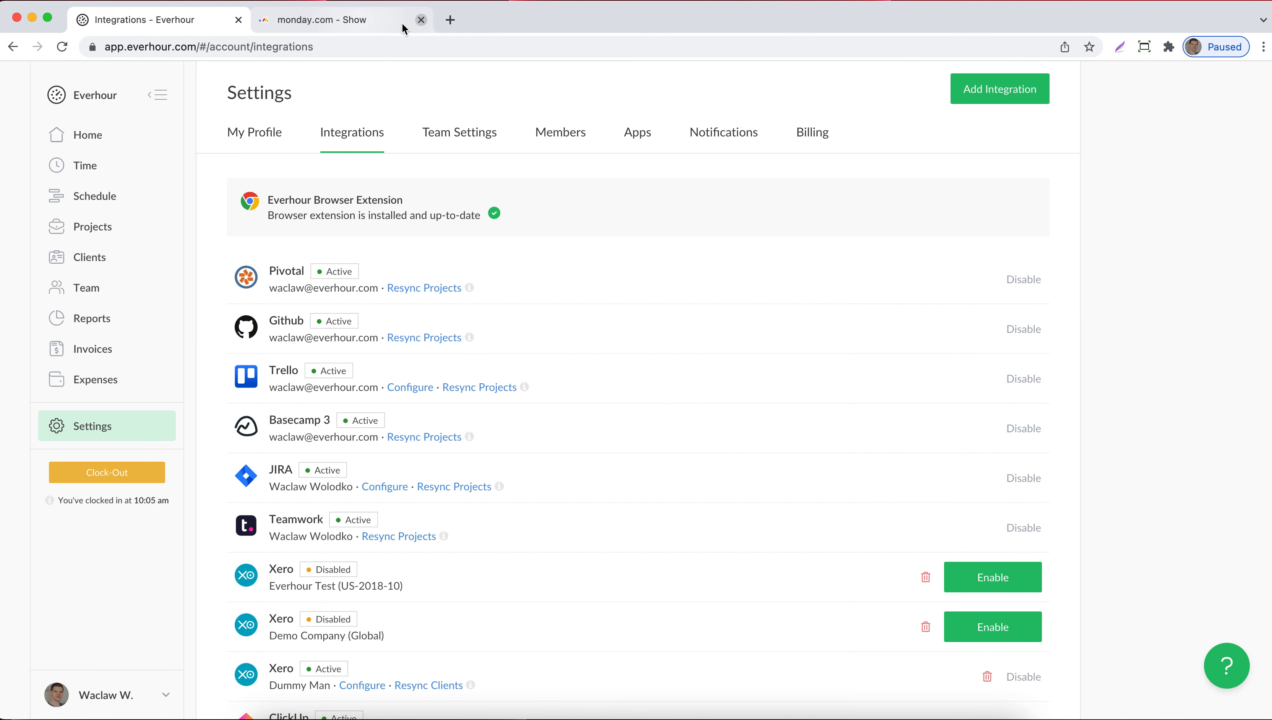
Start the Everhour timer on the monday.com item "Server provides very slow response times", open the item and stop the timer.
left_click(303, 20)
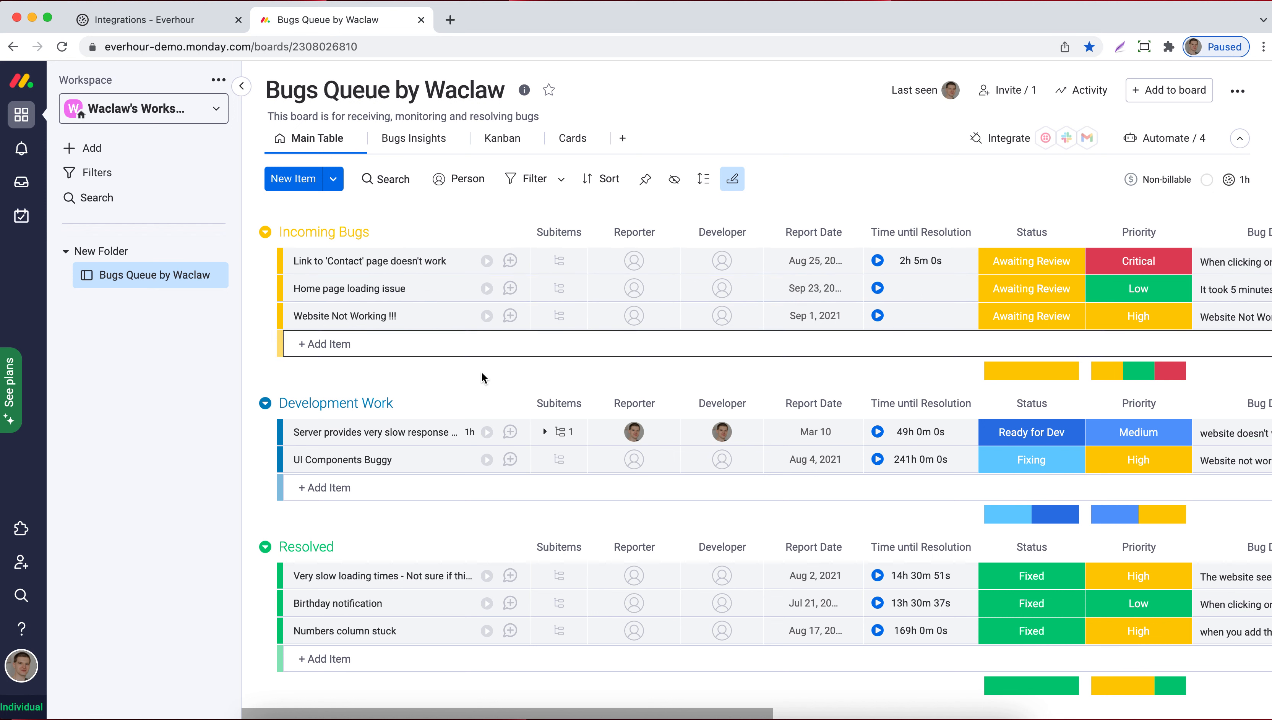
left_click(487, 432)
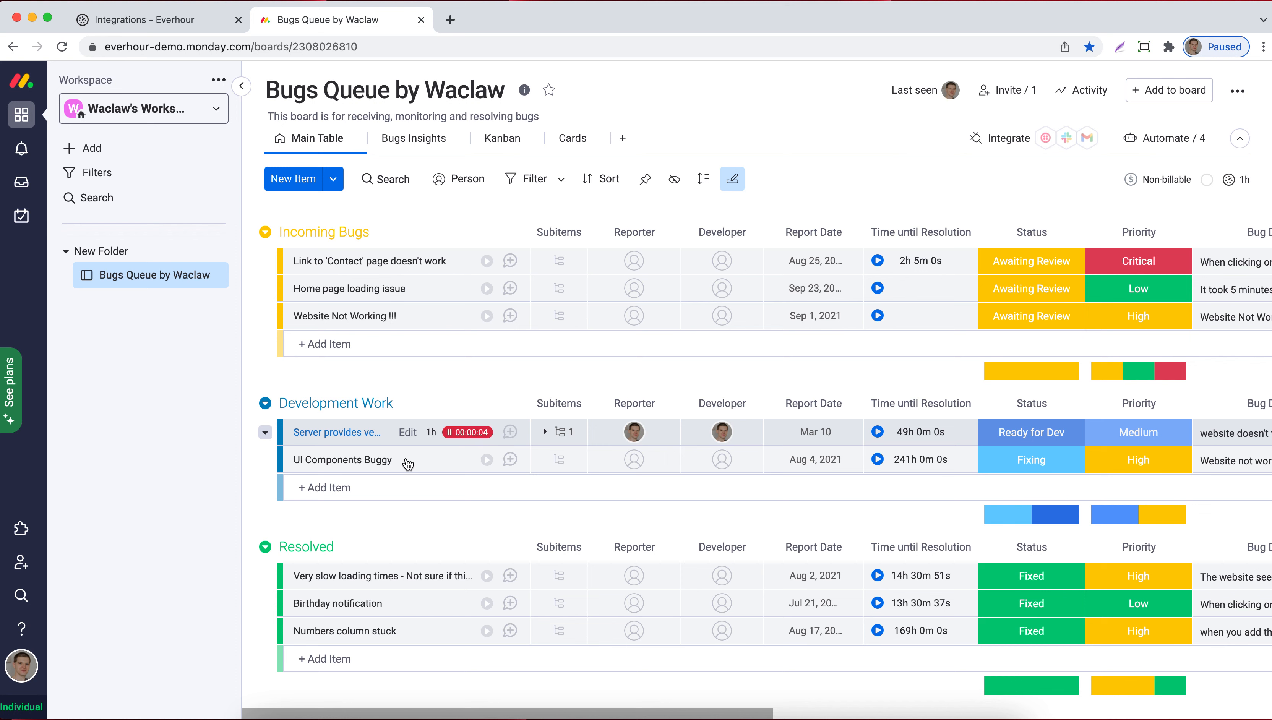
left_click(360, 434)
left_click(1160, 182)
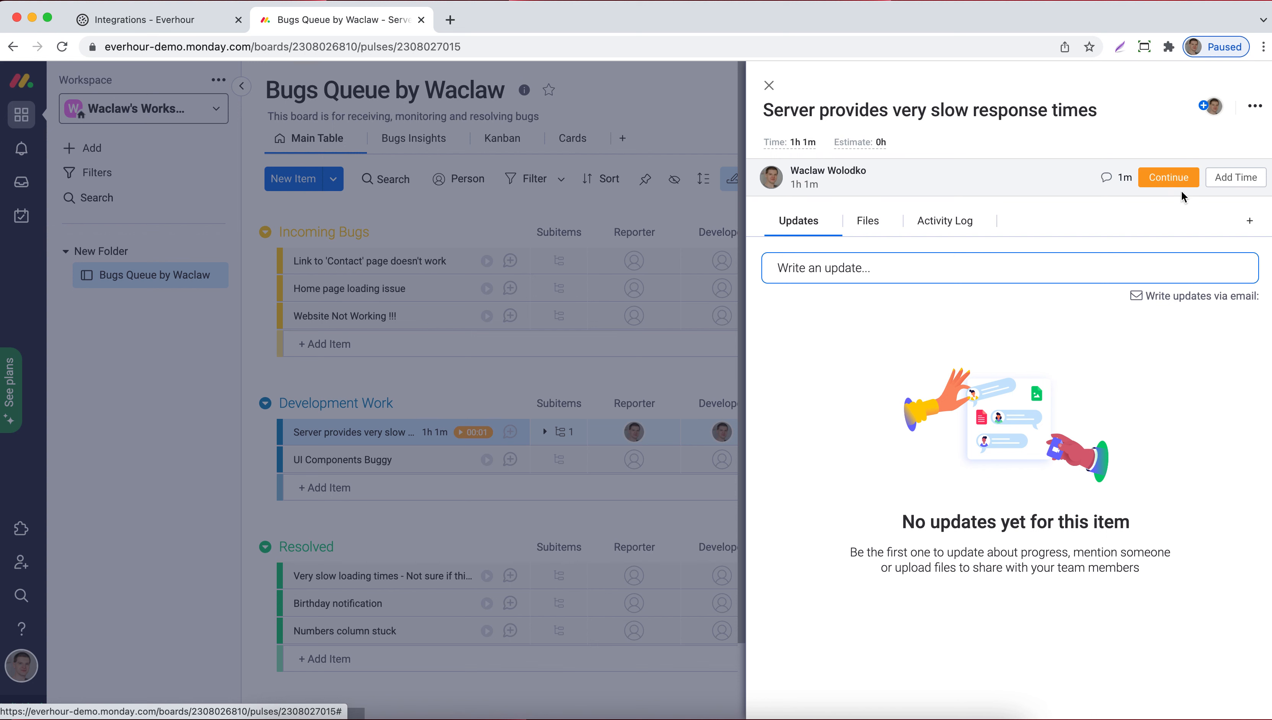
Manually add 1h of tracked time for today to the "Server provides very slow response times" item.
left_click(1238, 178)
type("1h")
left_click(975, 248)
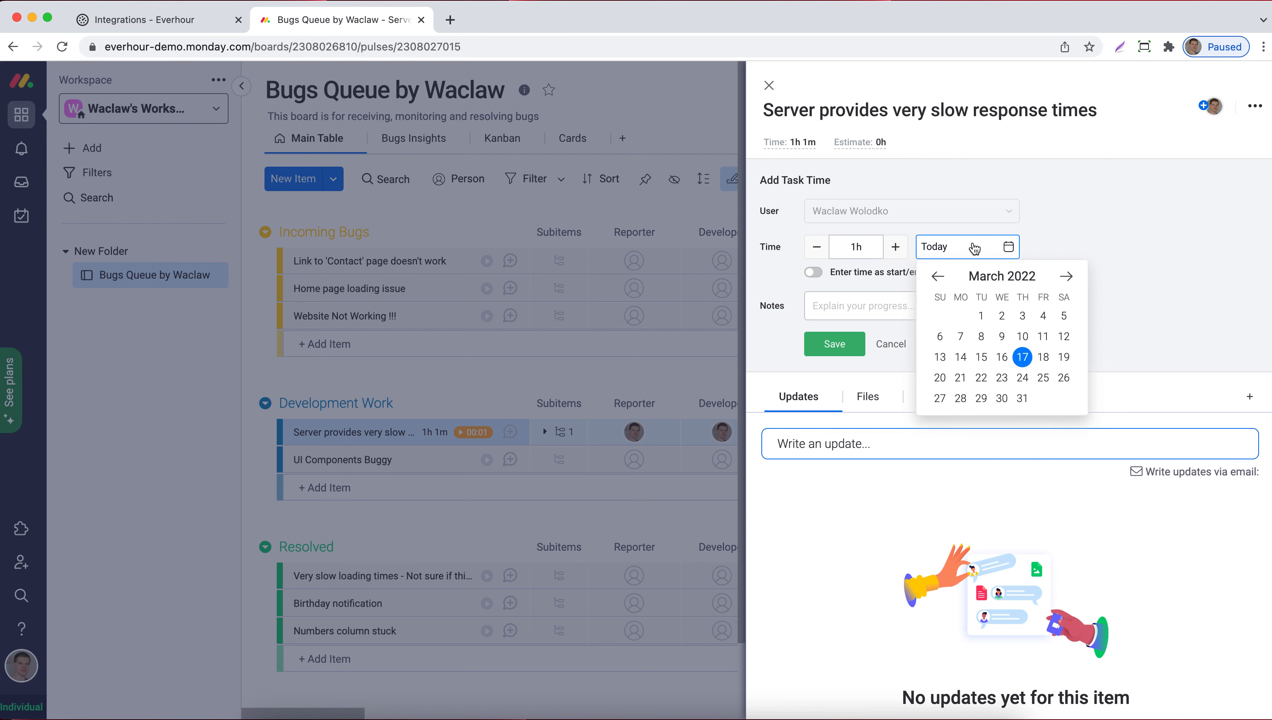
left_click(840, 349)
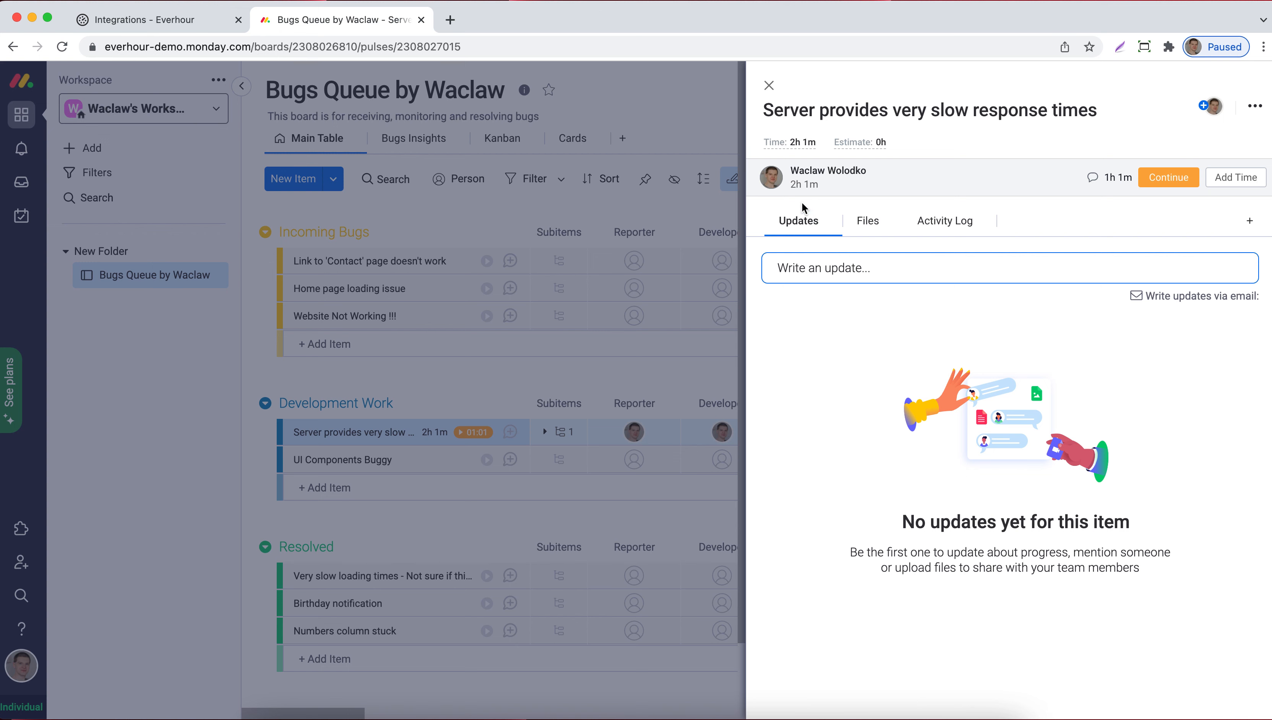
Edit the item's time for the Mar 14 - Mar 20 week, setting Thursday to 20m, and save it.
left_click(813, 186)
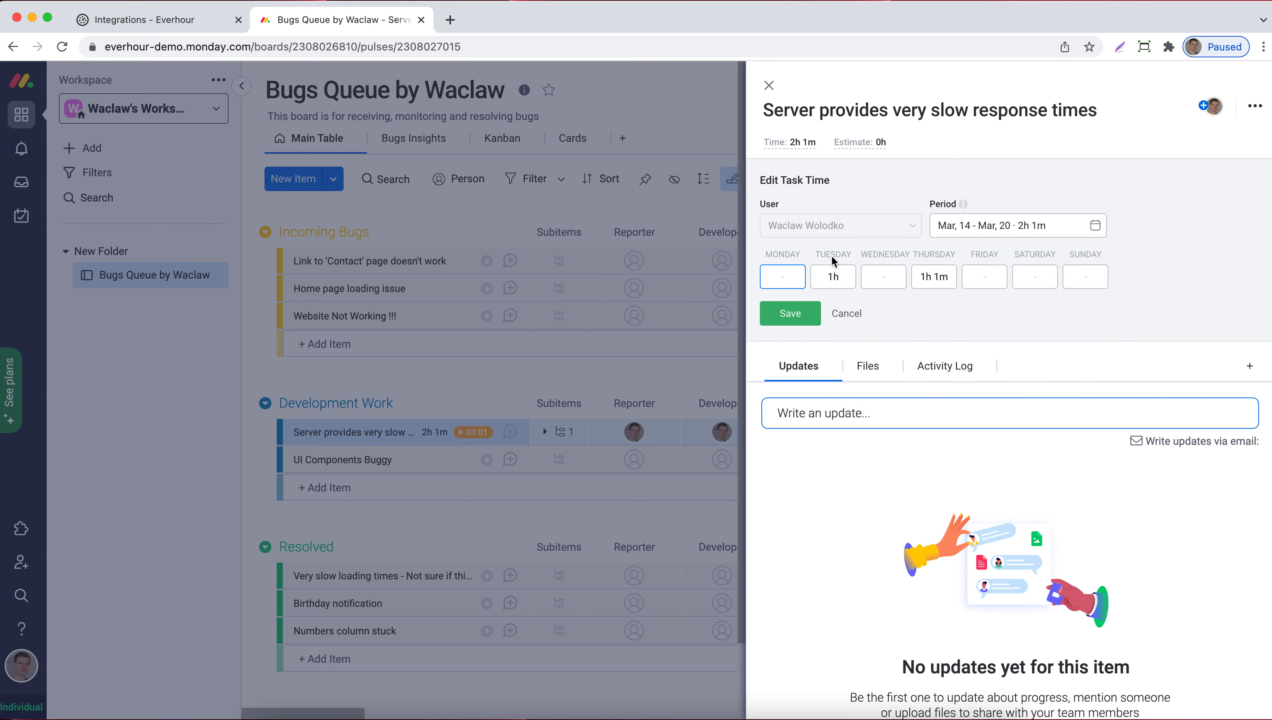
triple_click(939, 275)
type("20m")
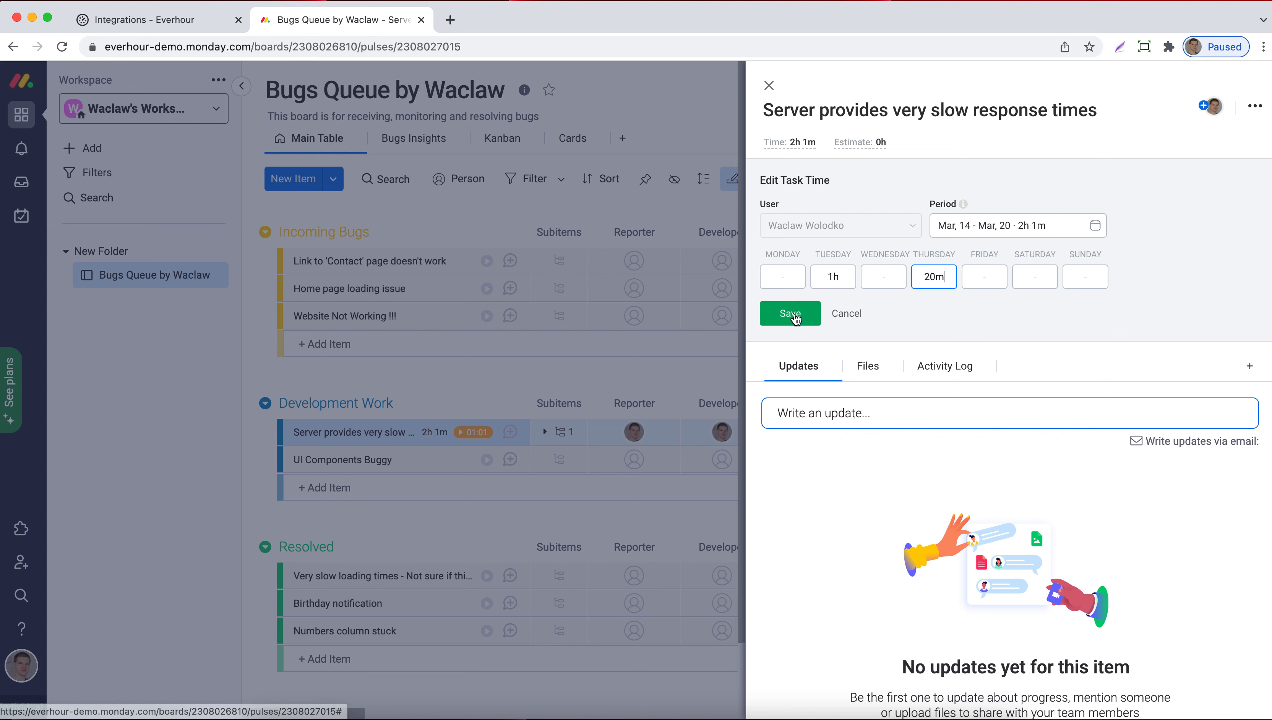
left_click(796, 316)
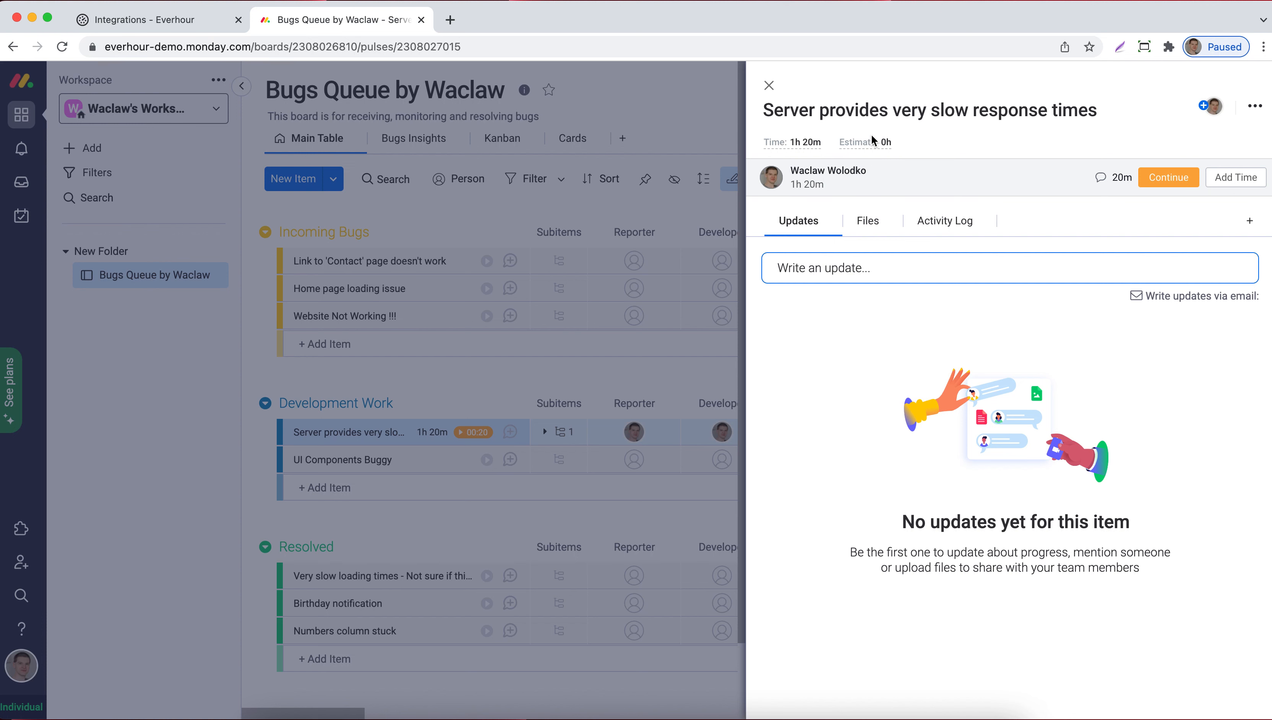
Enable individual estimates for the item, save a 5h estimate for the listed member and close the item.
left_click(869, 145)
type("2h")
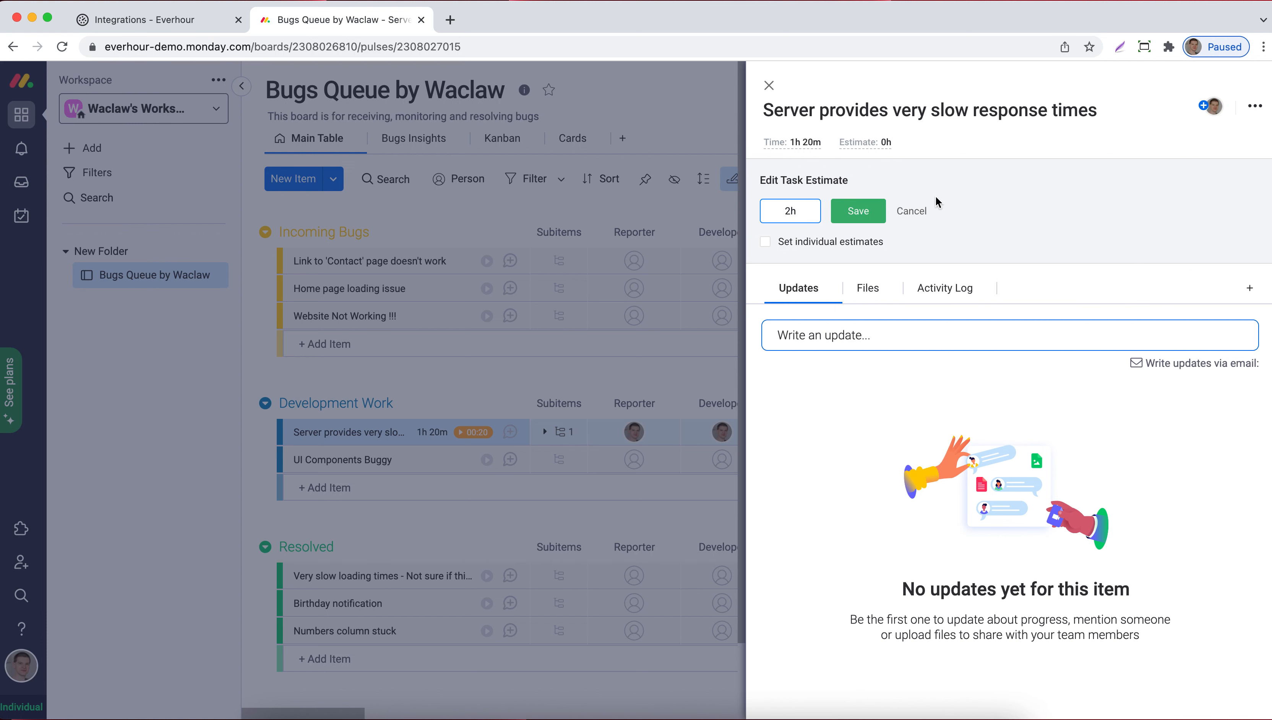
left_click(767, 242)
type("5h")
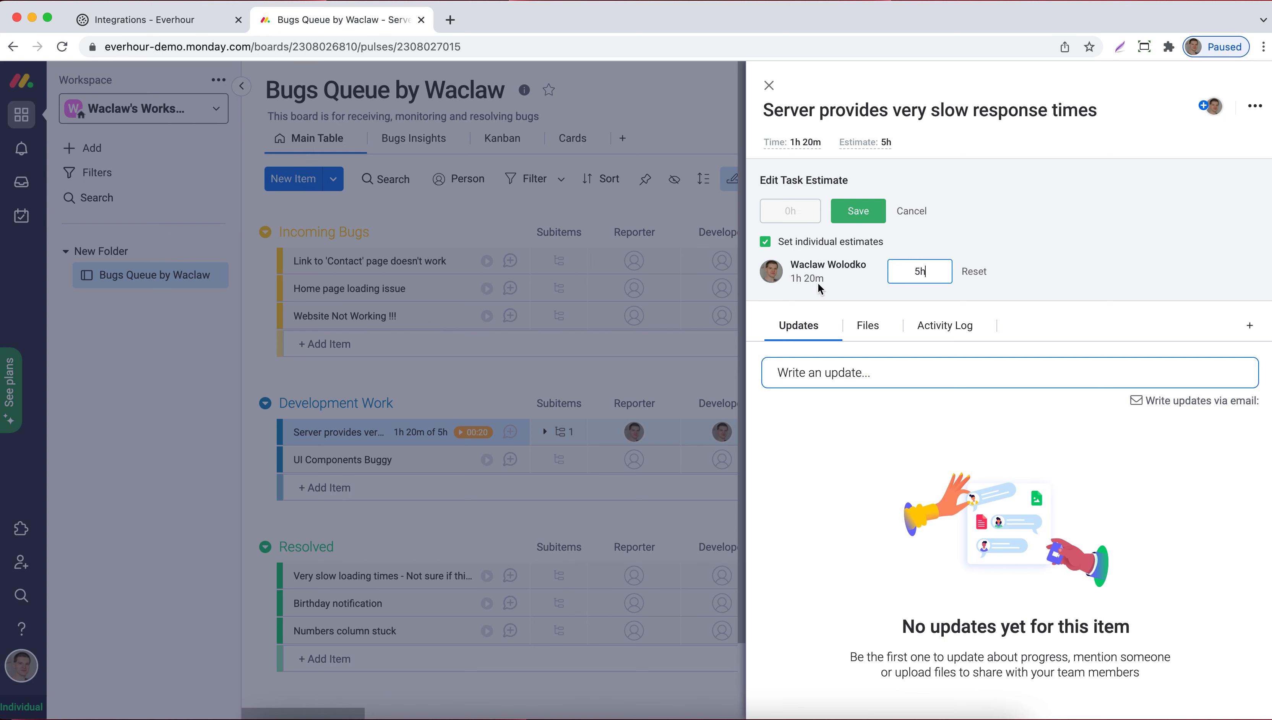
left_click(868, 213)
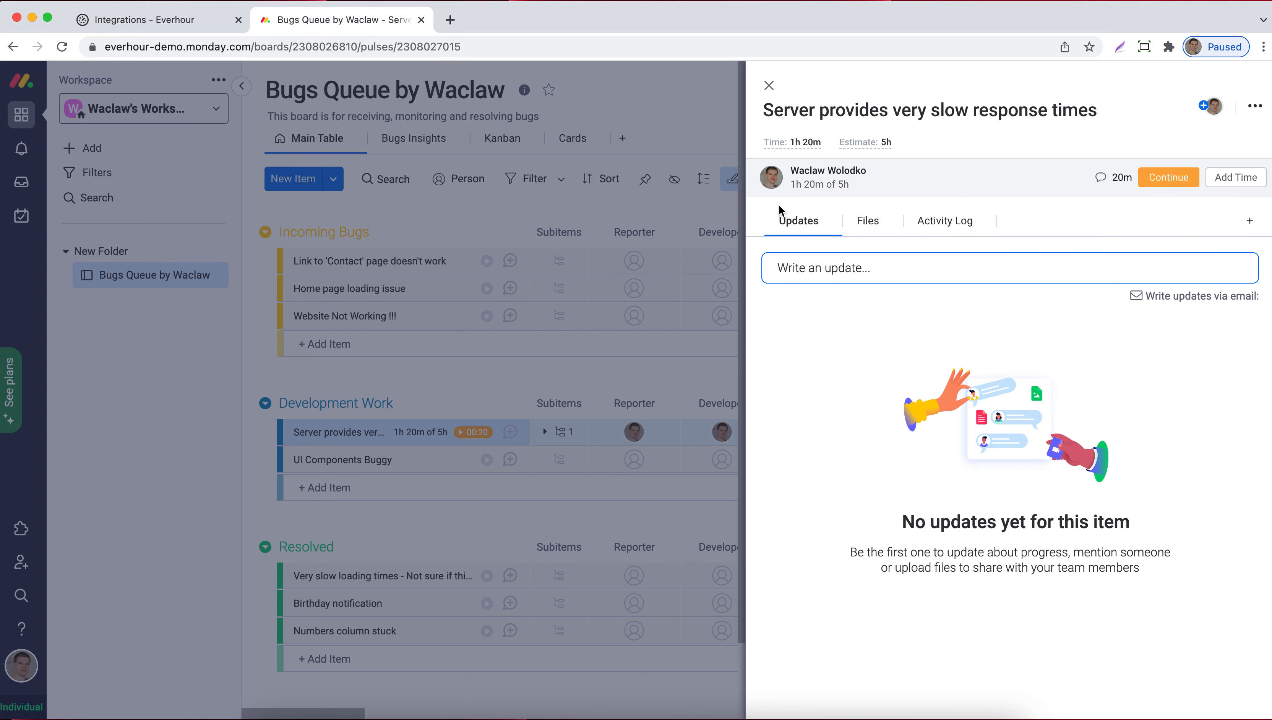
left_click(769, 86)
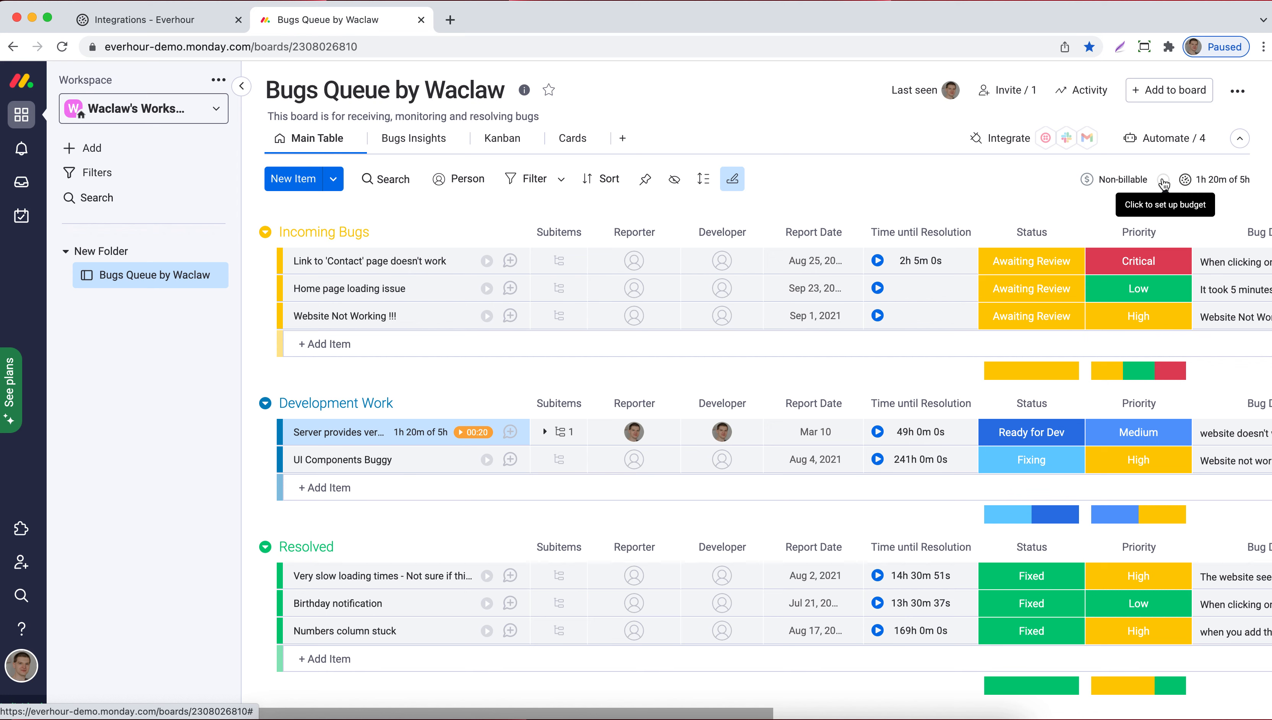
Set the board's project billing to T&M (members rate) with a Total hours budget of 50, and save it.
left_click(1116, 178)
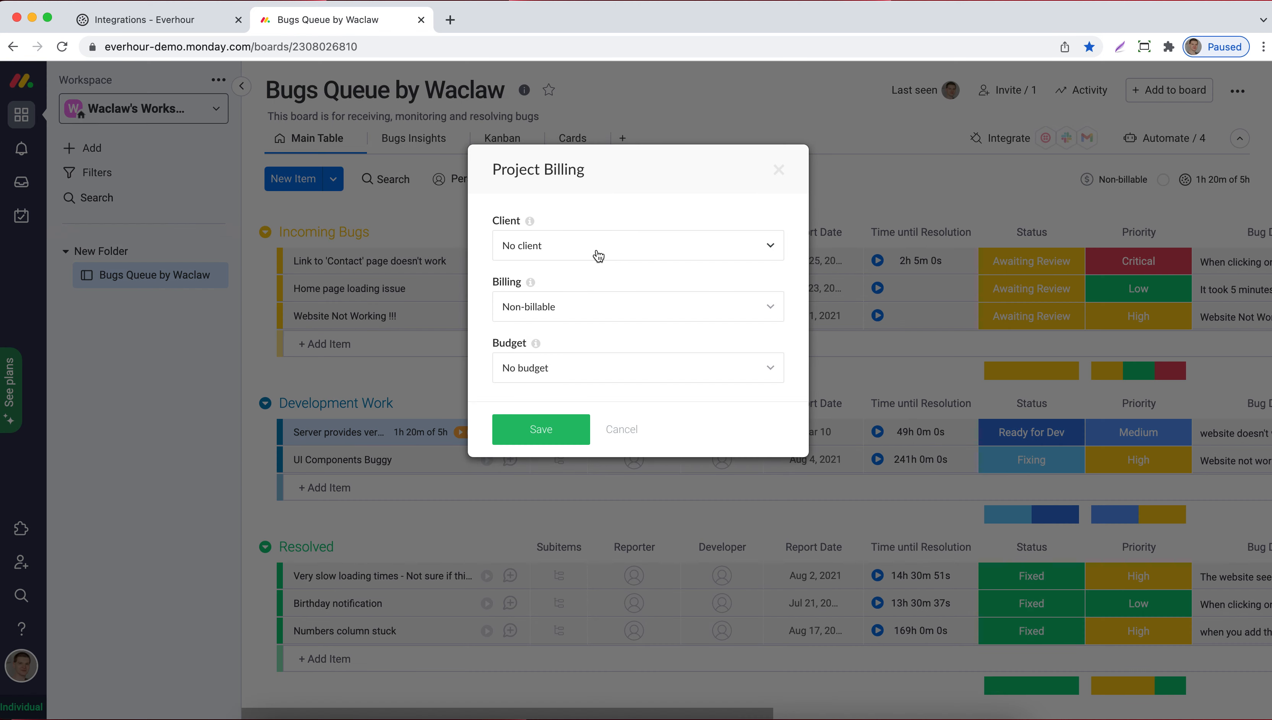
left_click(635, 314)
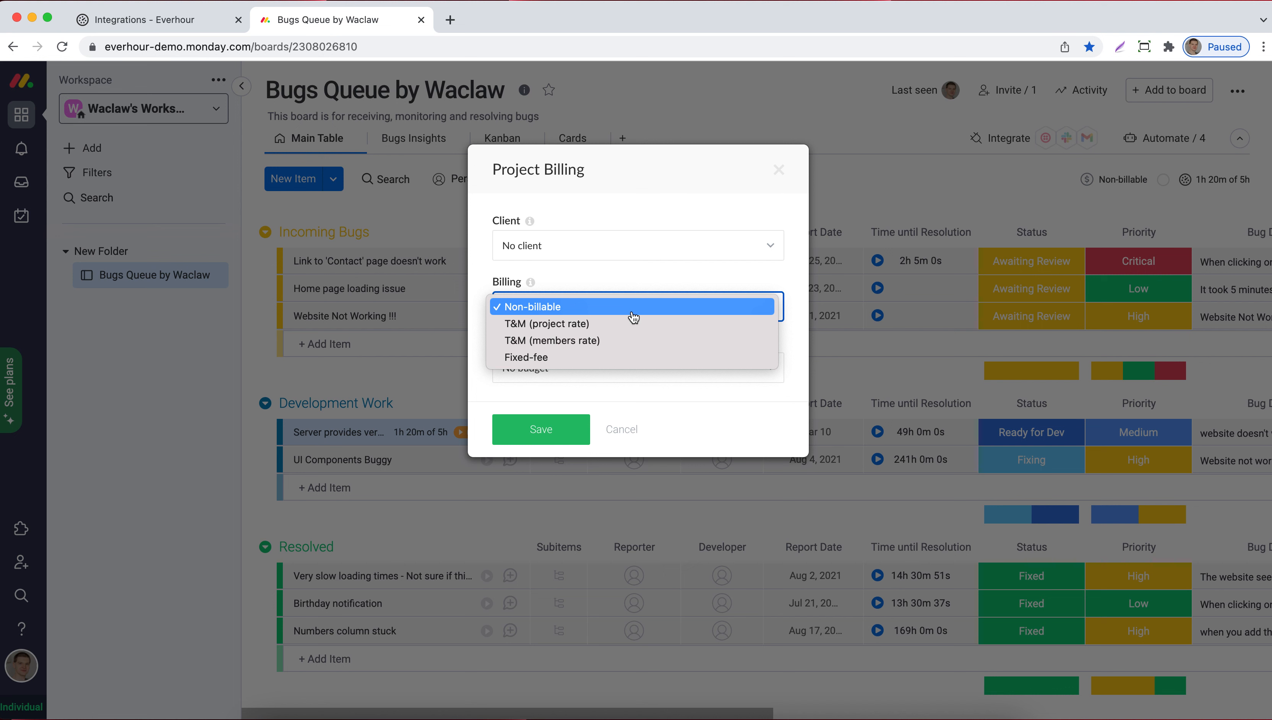
left_click(606, 349)
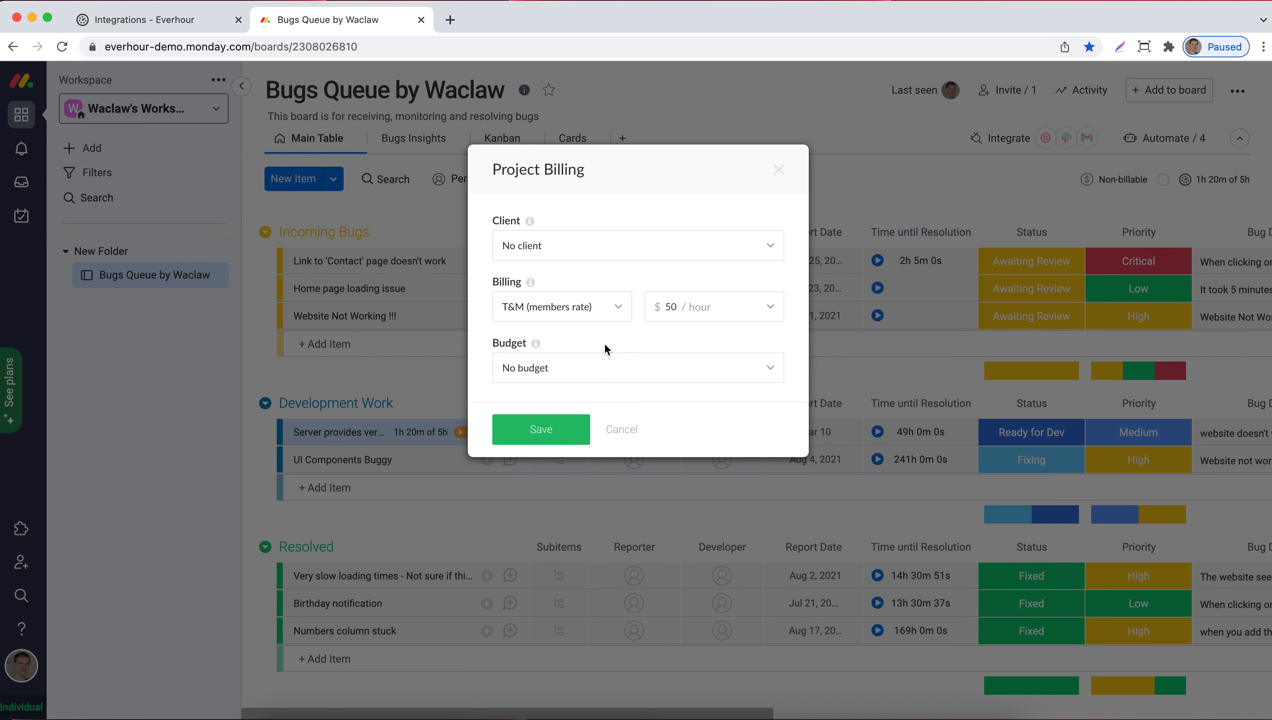
left_click(628, 368)
left_click(612, 401)
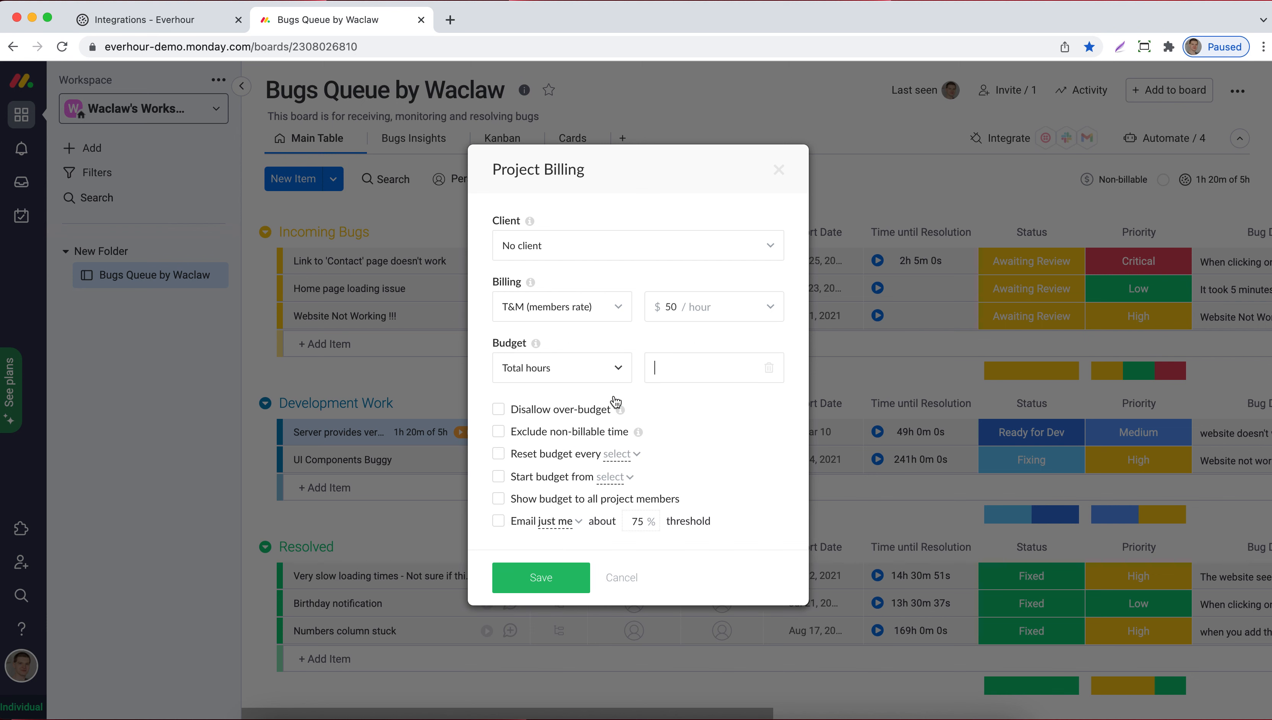
type("50")
left_click(541, 578)
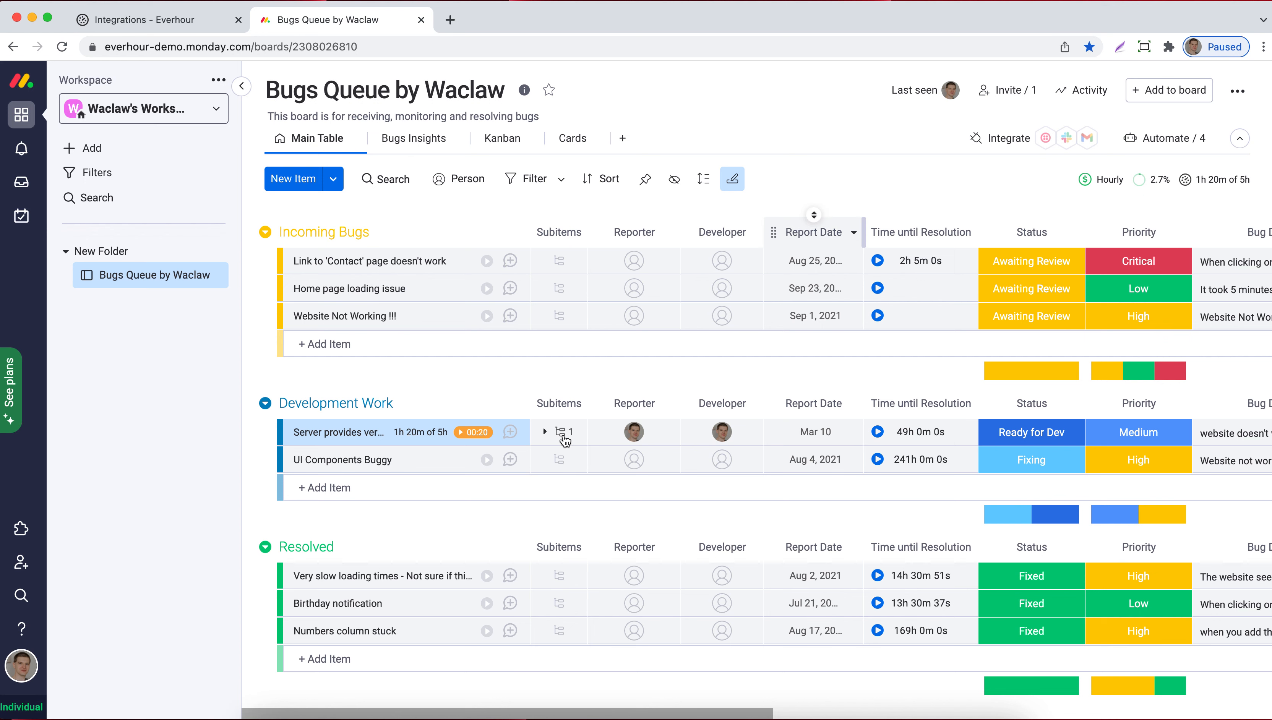
Expand the subitems of "Server provides very slow response times" and switch back to Everhour.
left_click(546, 433)
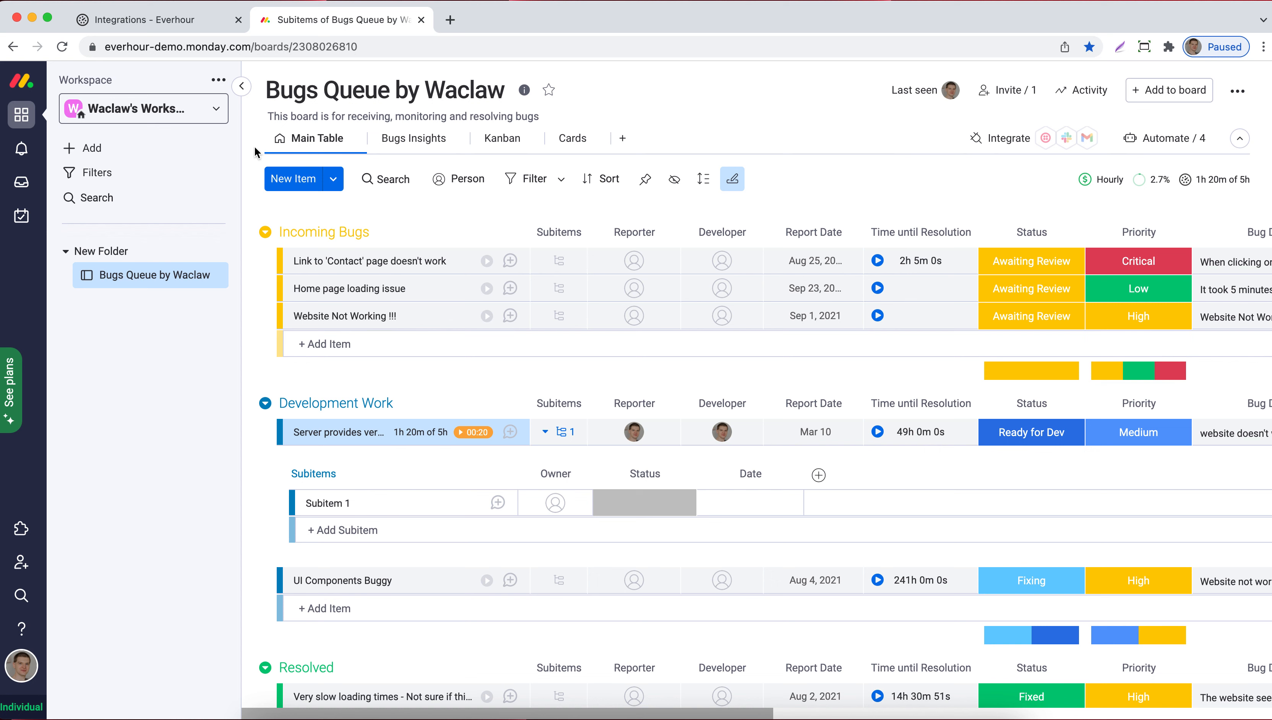
left_click(179, 25)
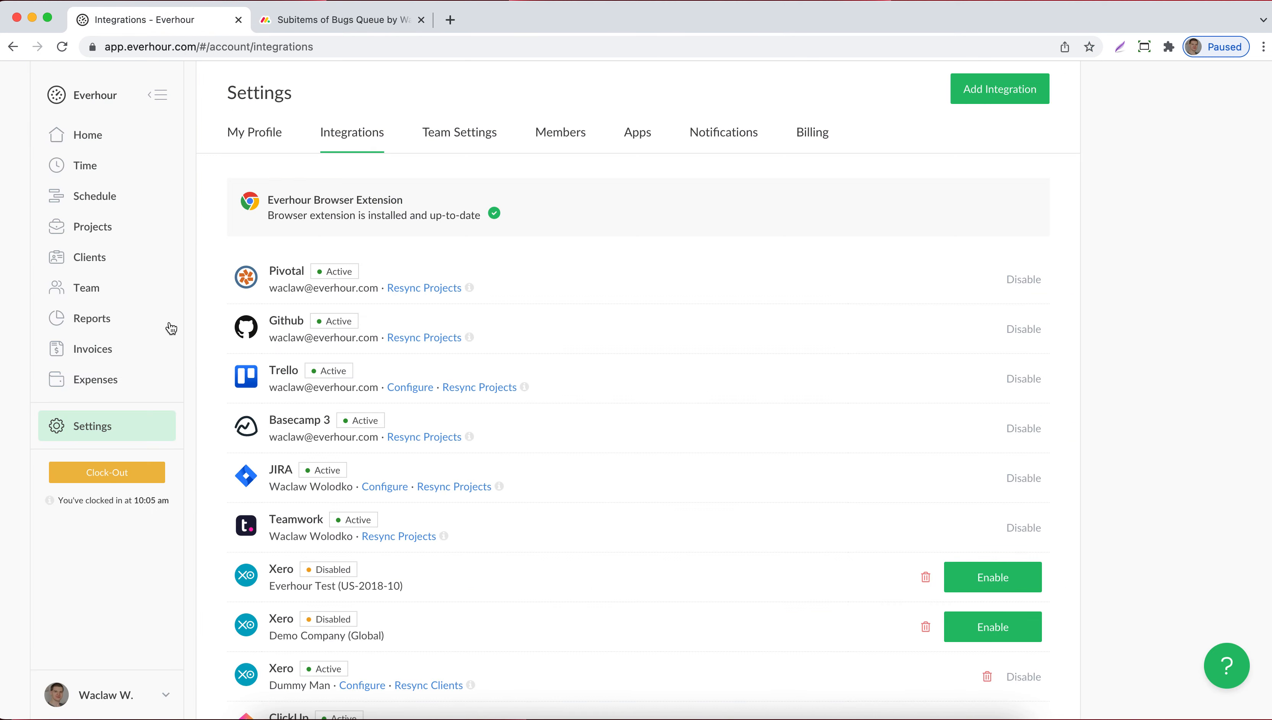
Open the custom report "New Report" in Reports and start editing its layout.
left_click(137, 321)
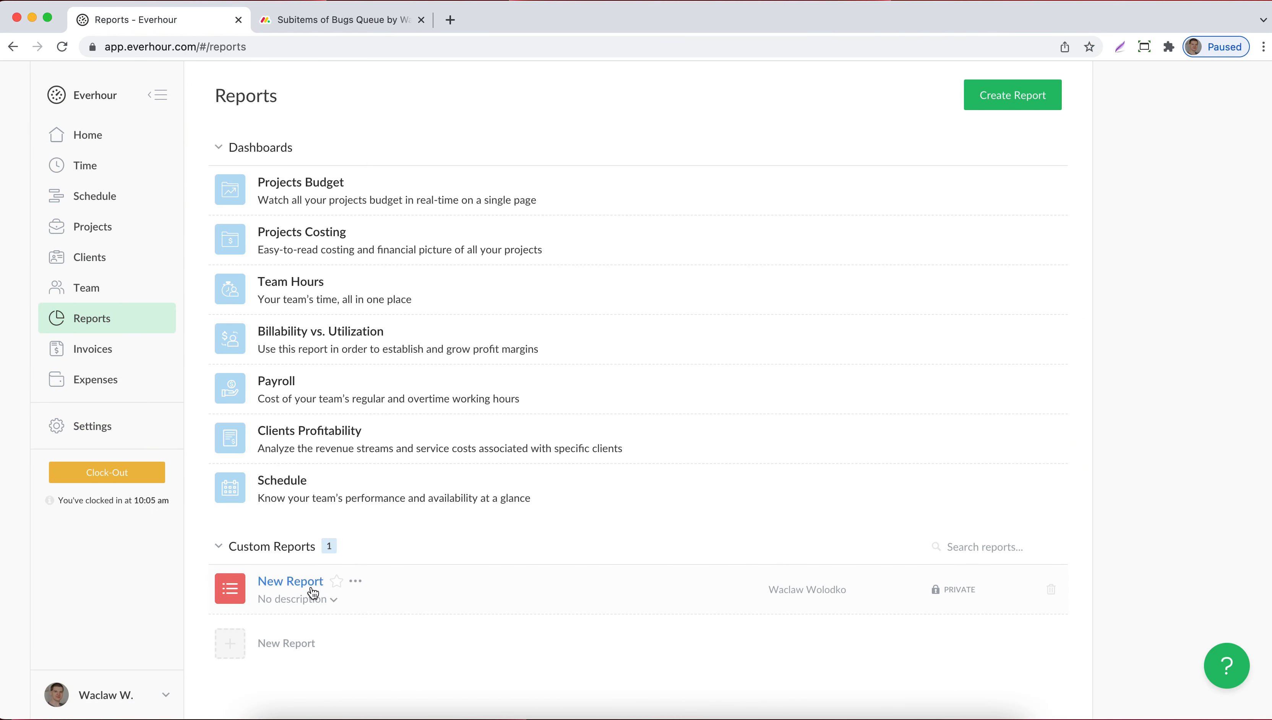
left_click(290, 582)
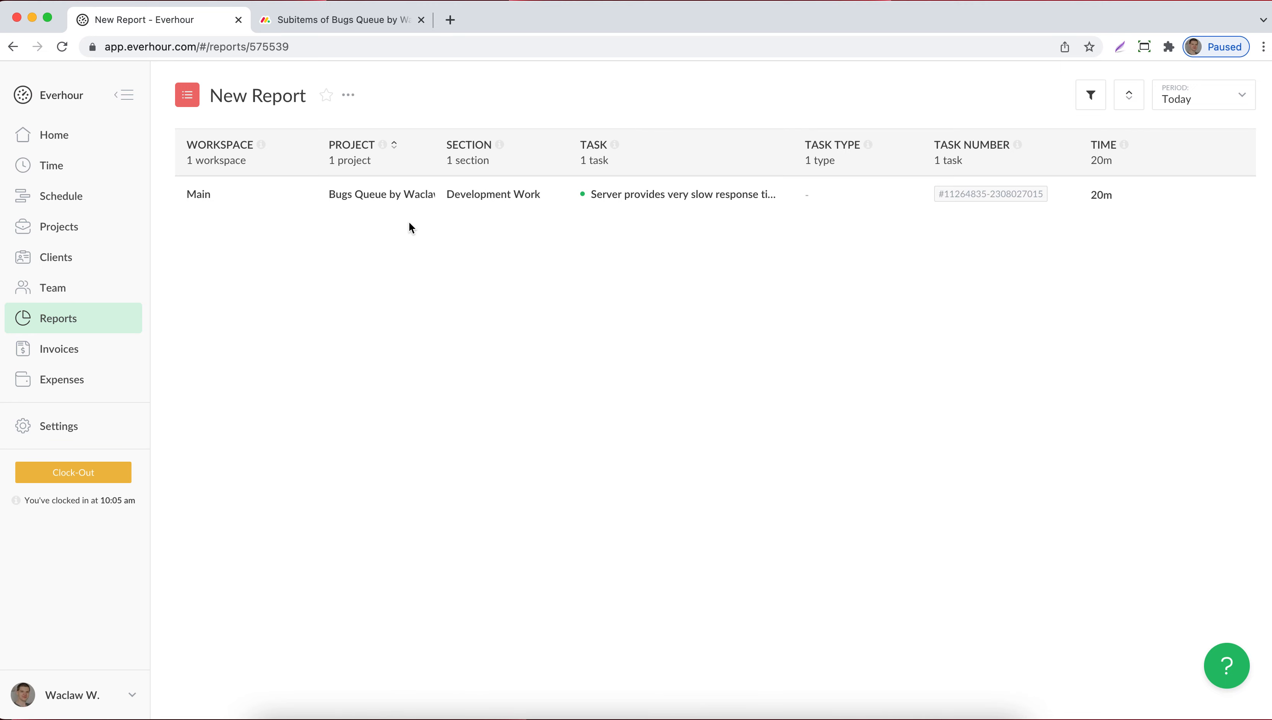
left_click(348, 95)
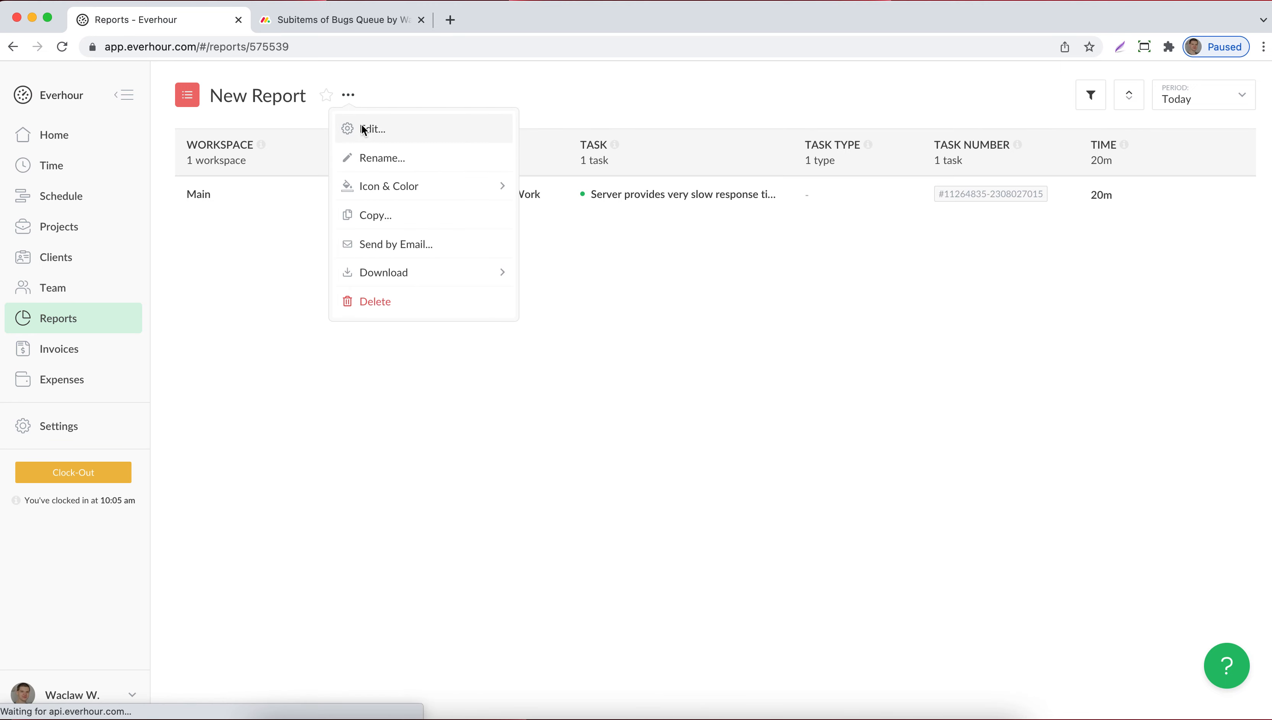
left_click(364, 129)
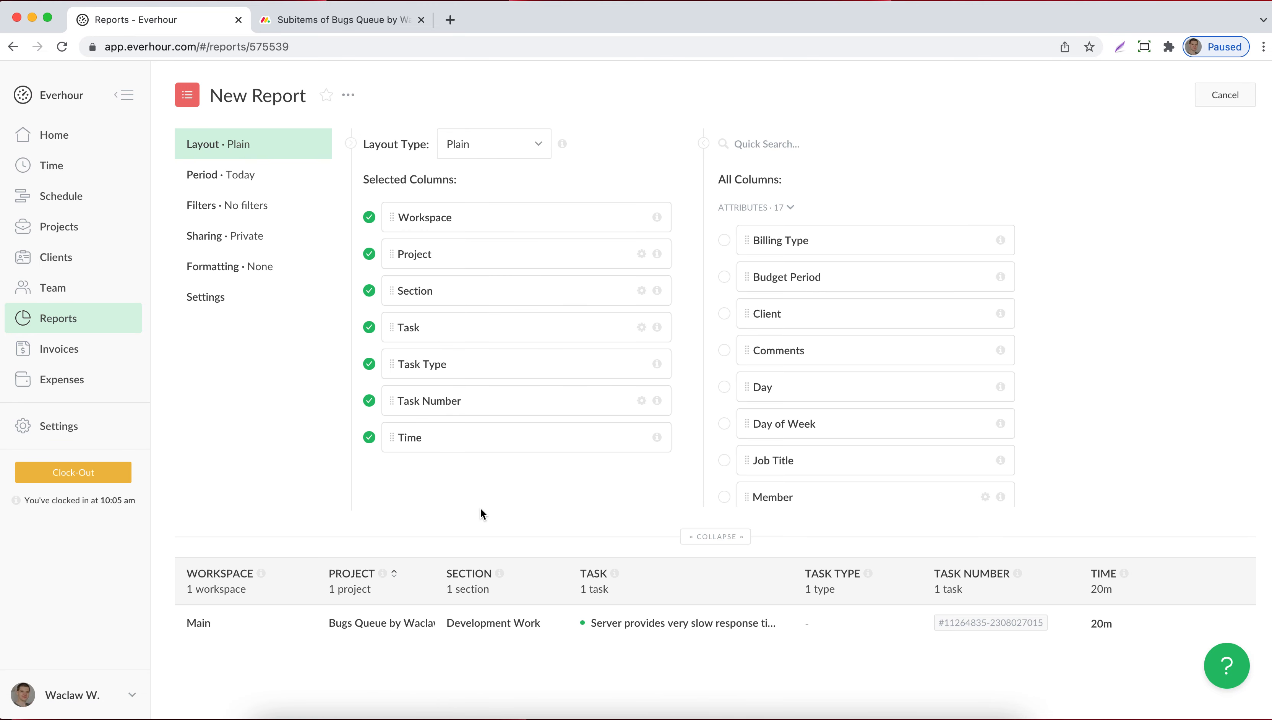
Remove the Task Type column from the report and add the Task Status column, searching the available columns for "task".
left_click(369, 364)
left_click(766, 144)
type("task")
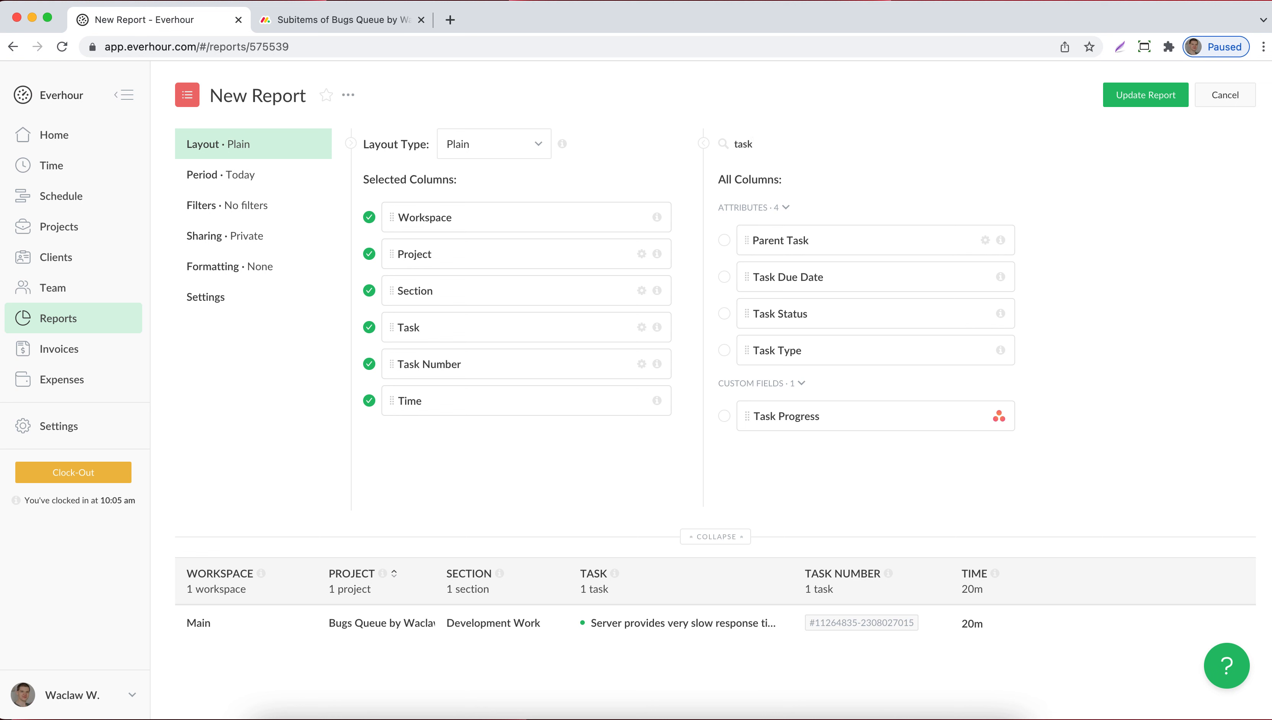
left_click(724, 314)
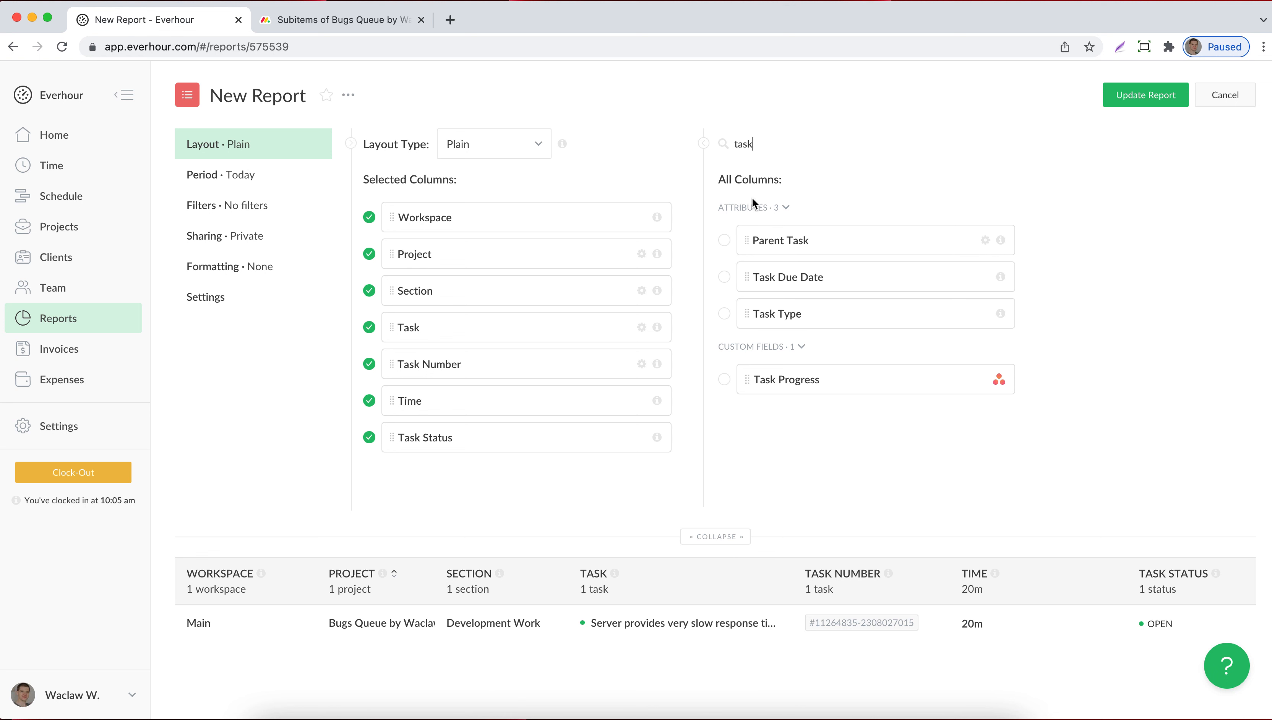
Clear the column search, add the monday.com custom field Status as a report column, and update the report.
double_click(751, 144)
key("BackSpace")
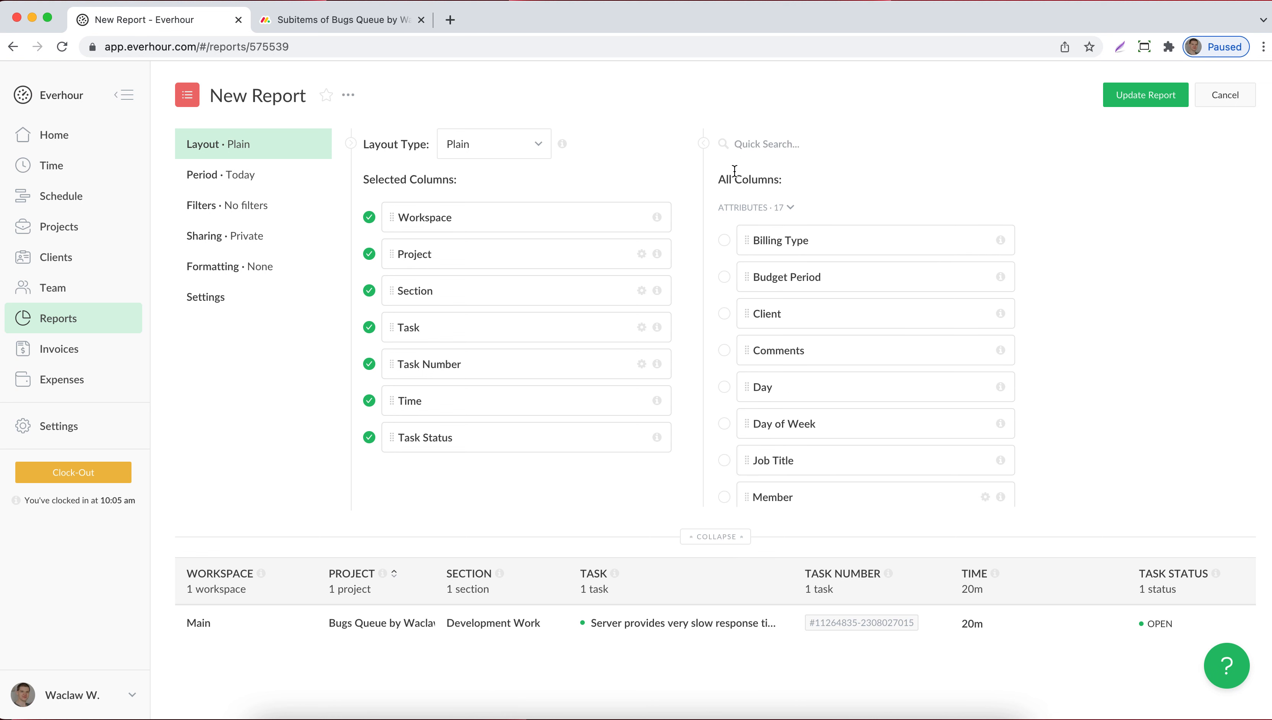
left_click(752, 207)
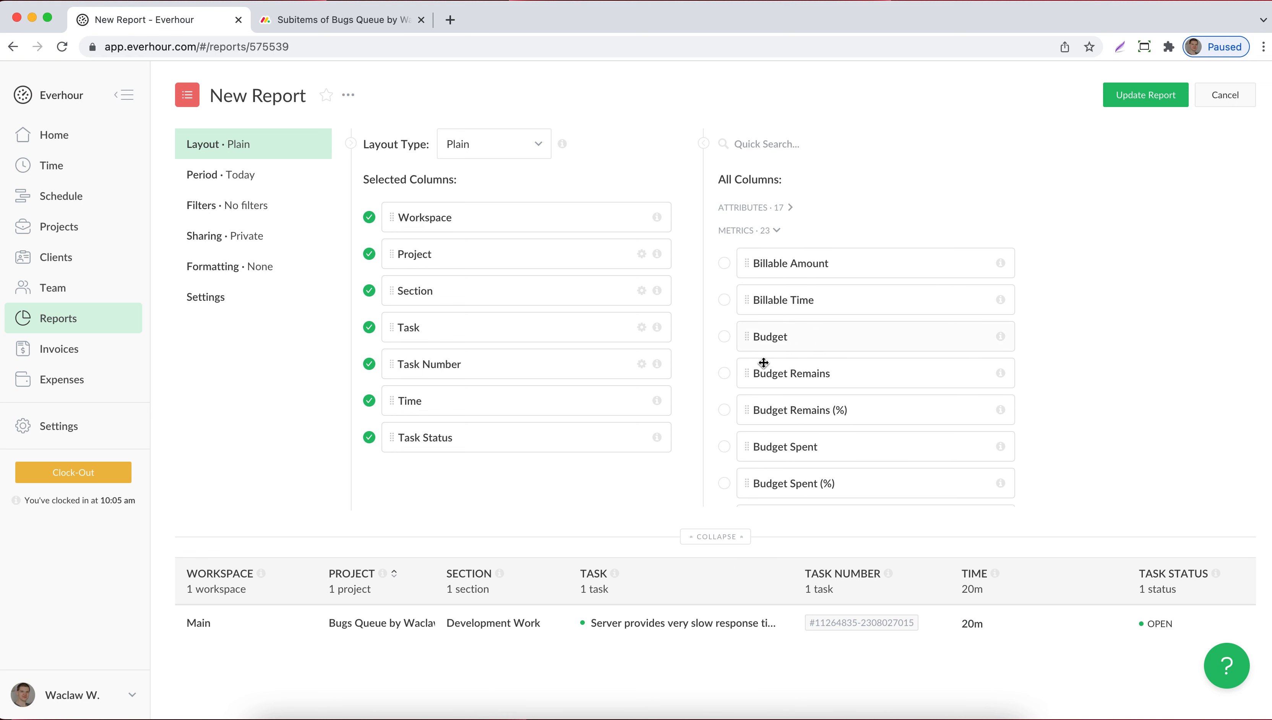
left_click(763, 233)
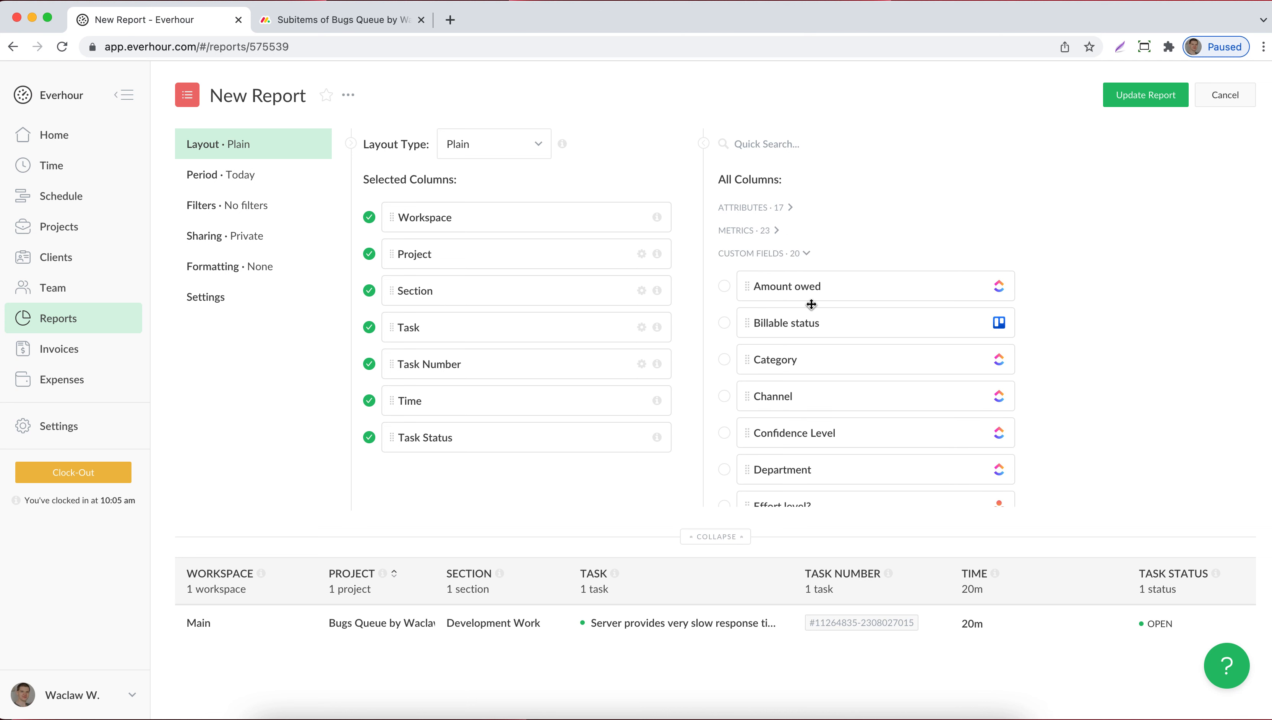
scroll(804, 379, "down", 5)
scroll(805, 385, "down", 5)
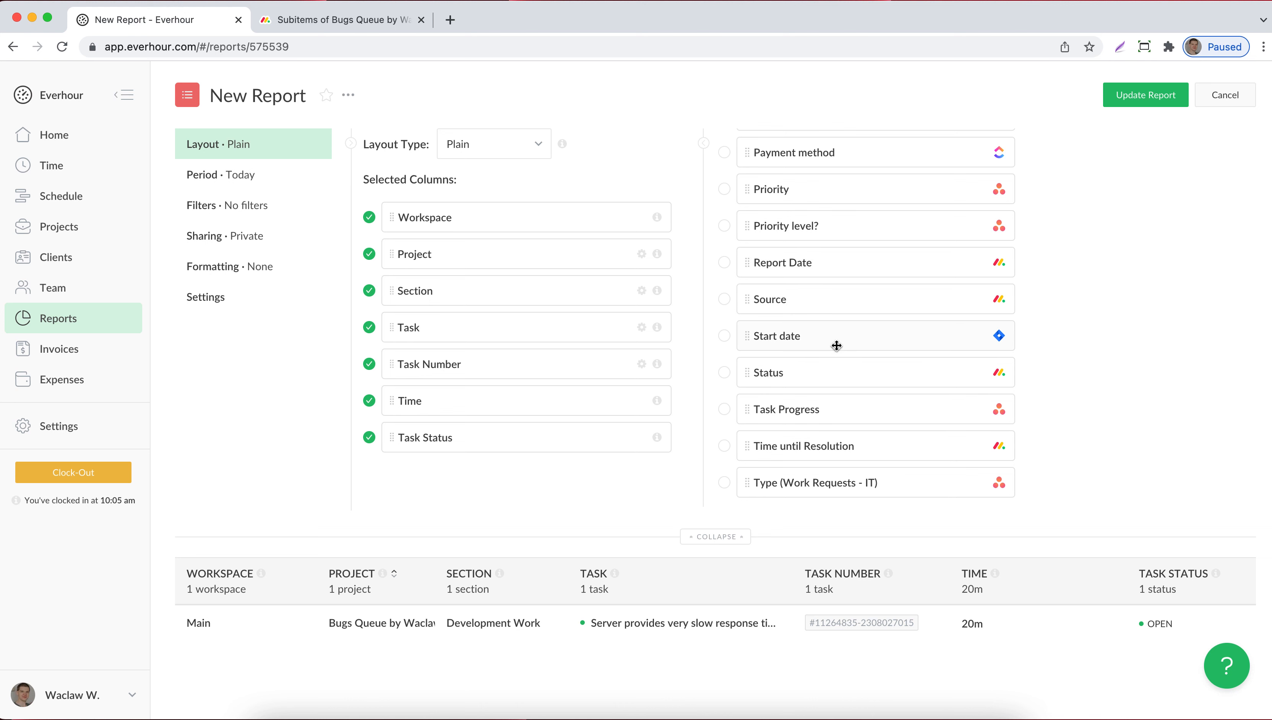
left_click(725, 373)
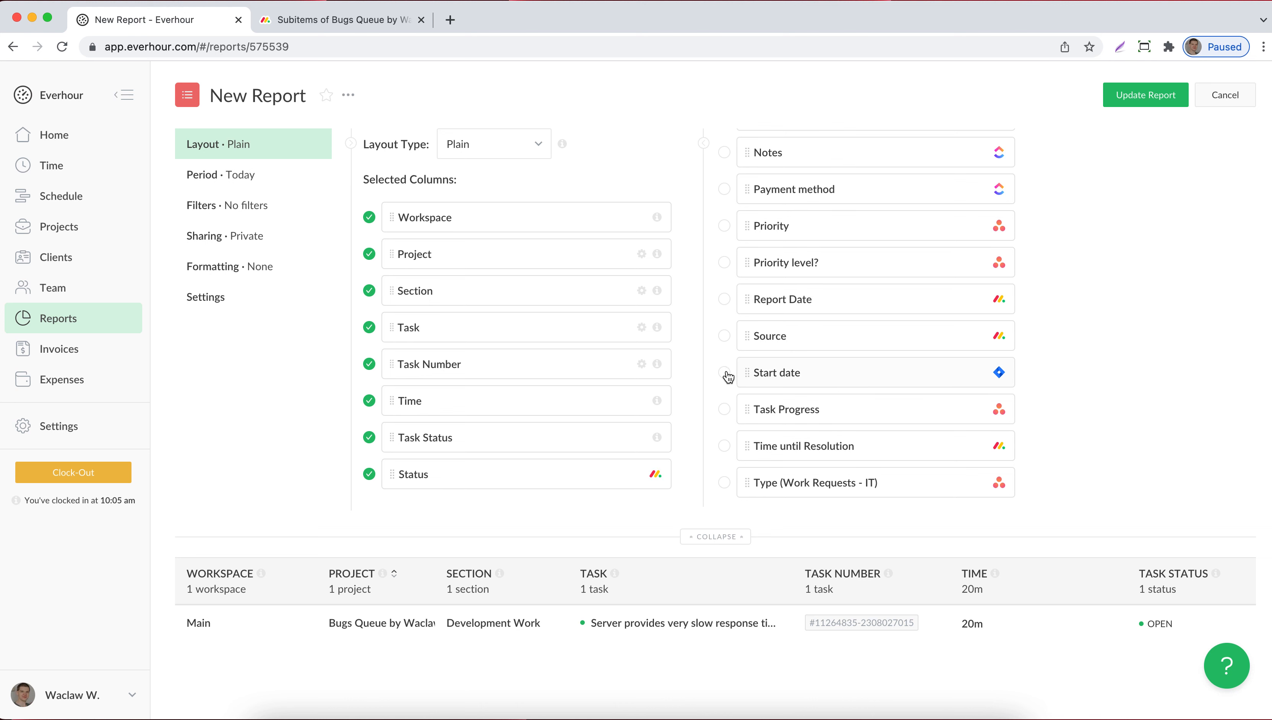
scroll(854, 601, "right", 3)
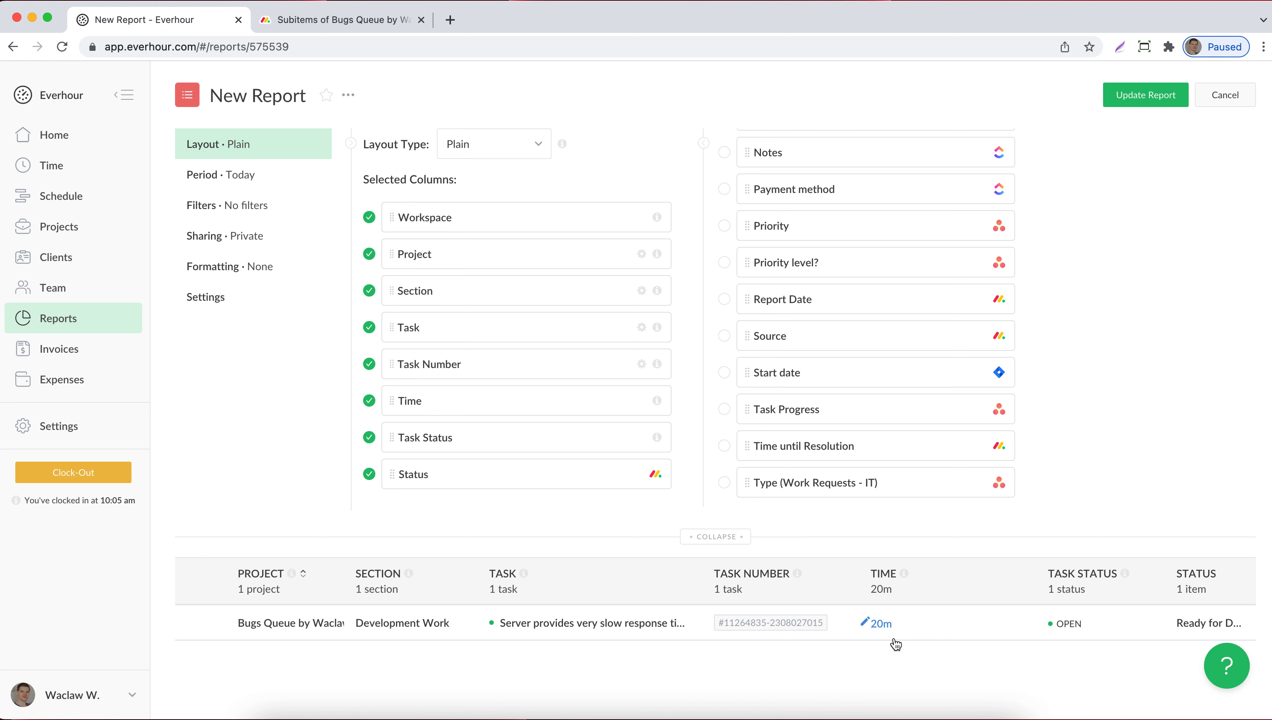
left_click(1161, 93)
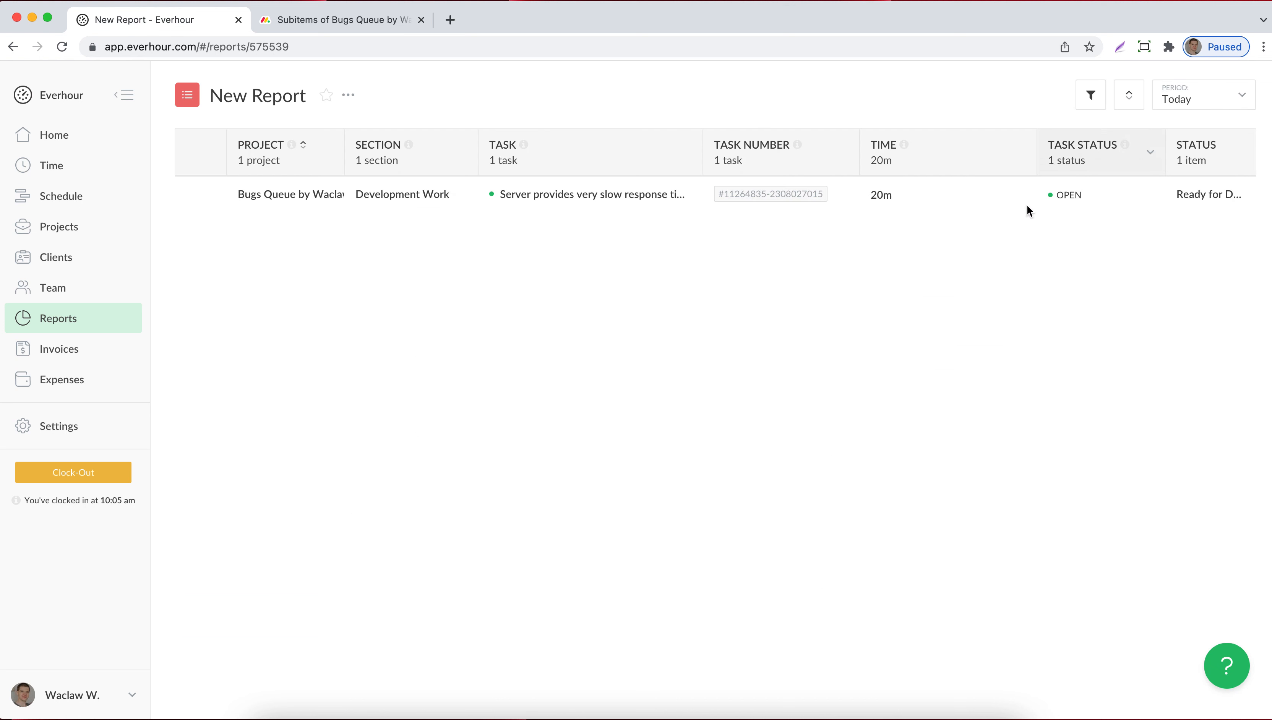